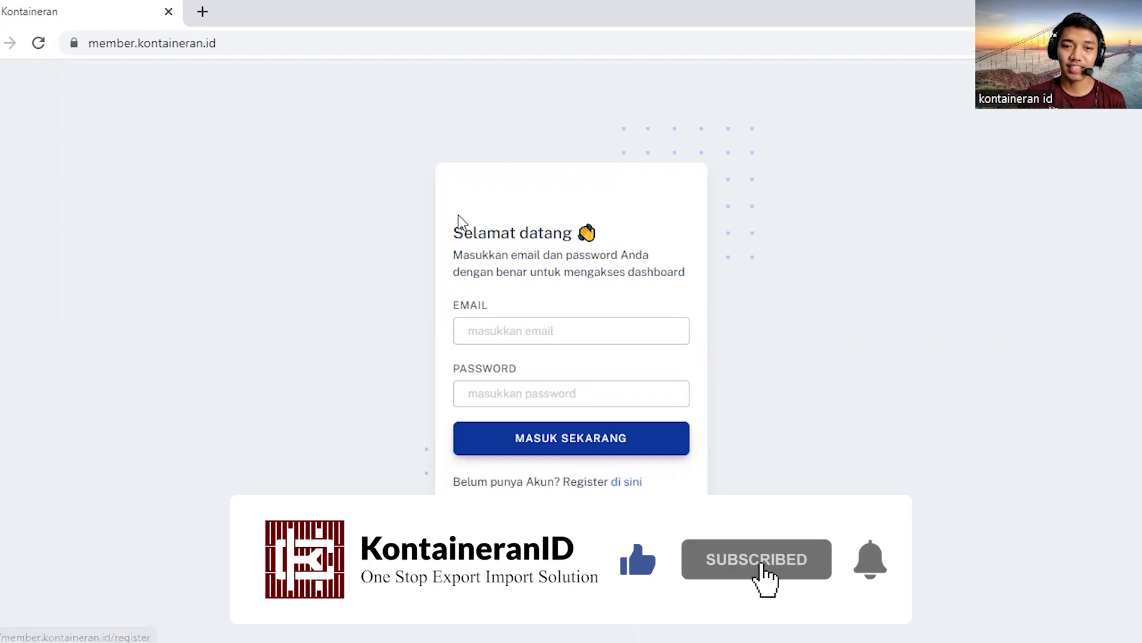
Step: Sign in to Kontaineran with the member account e-mail and password
{"action": "left_click", "coordinate": [499, 332]}
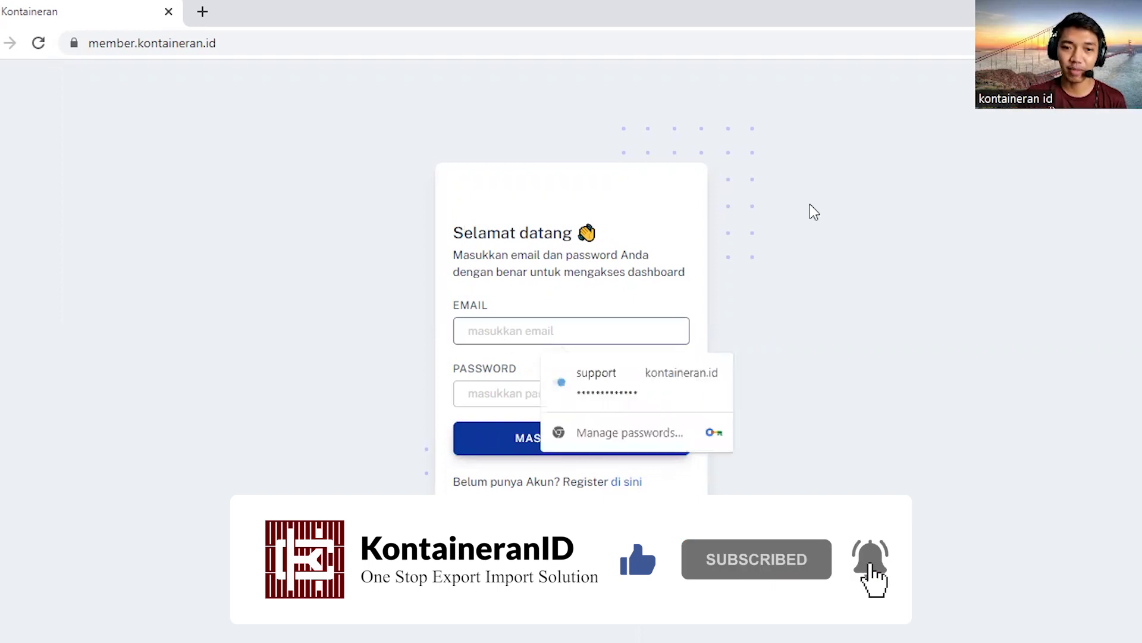
{"action": "key", "text": "Tab"}
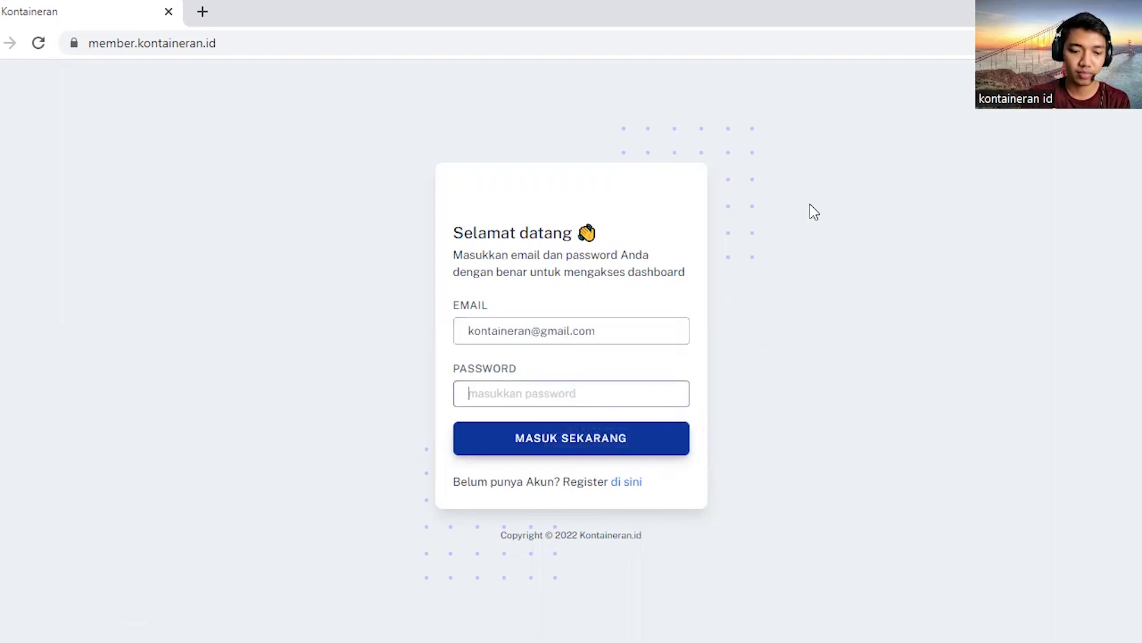
{"action": "type", "text": "**********"}
{"action": "left_click", "coordinate": [587, 443]}
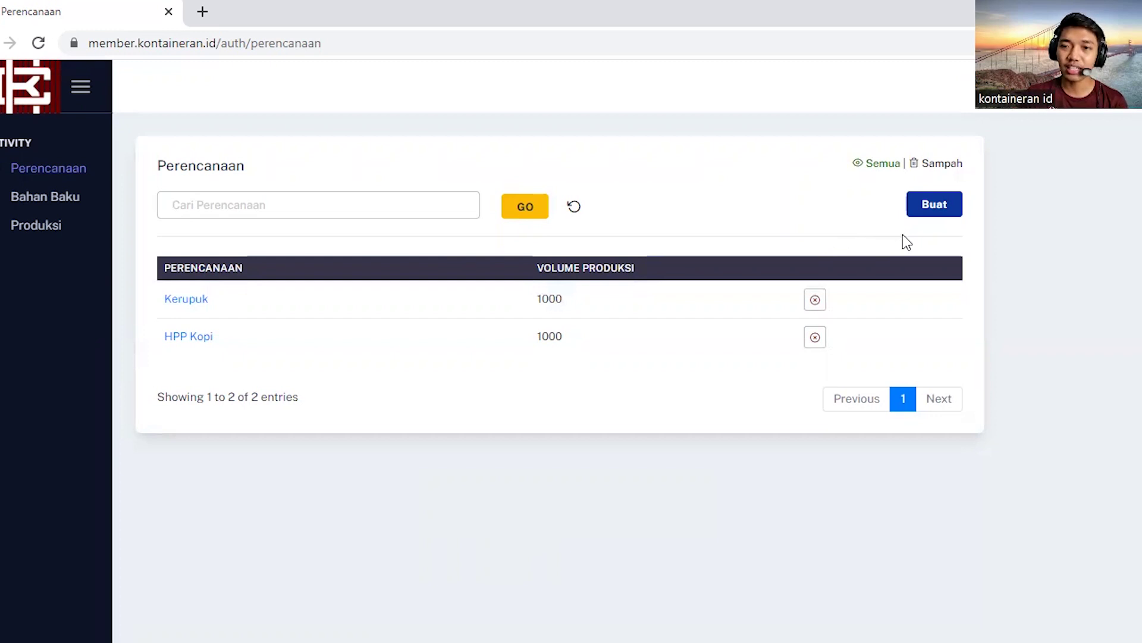
Step: Create a new plan named 'Kemiri' and save it
{"action": "left_click", "coordinate": [933, 207]}
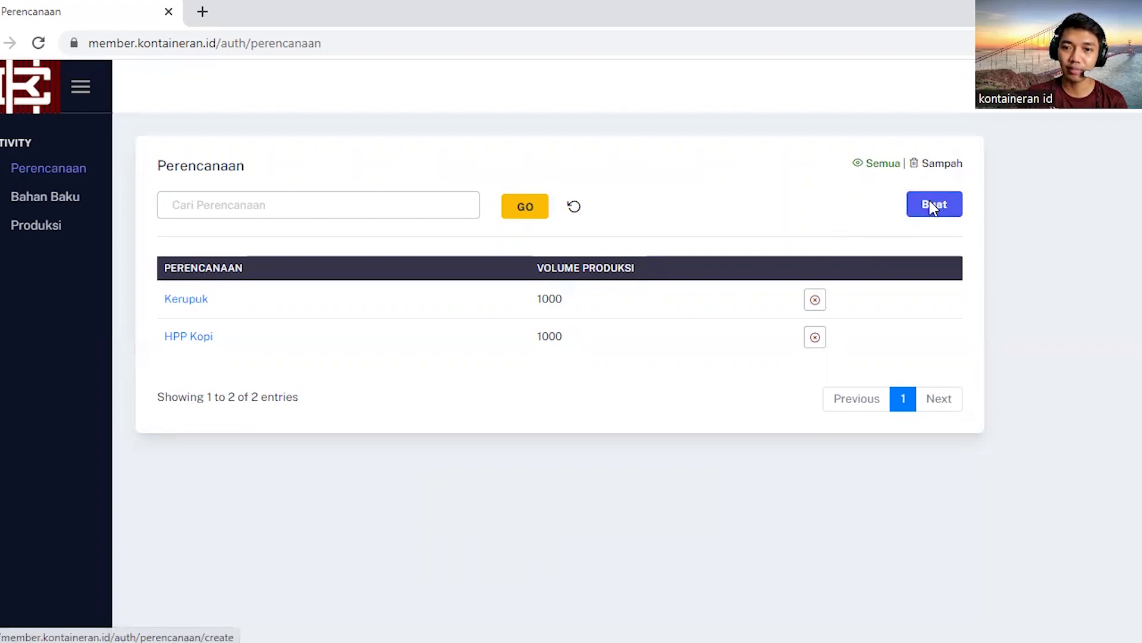
{"action": "left_click", "coordinate": [256, 230]}
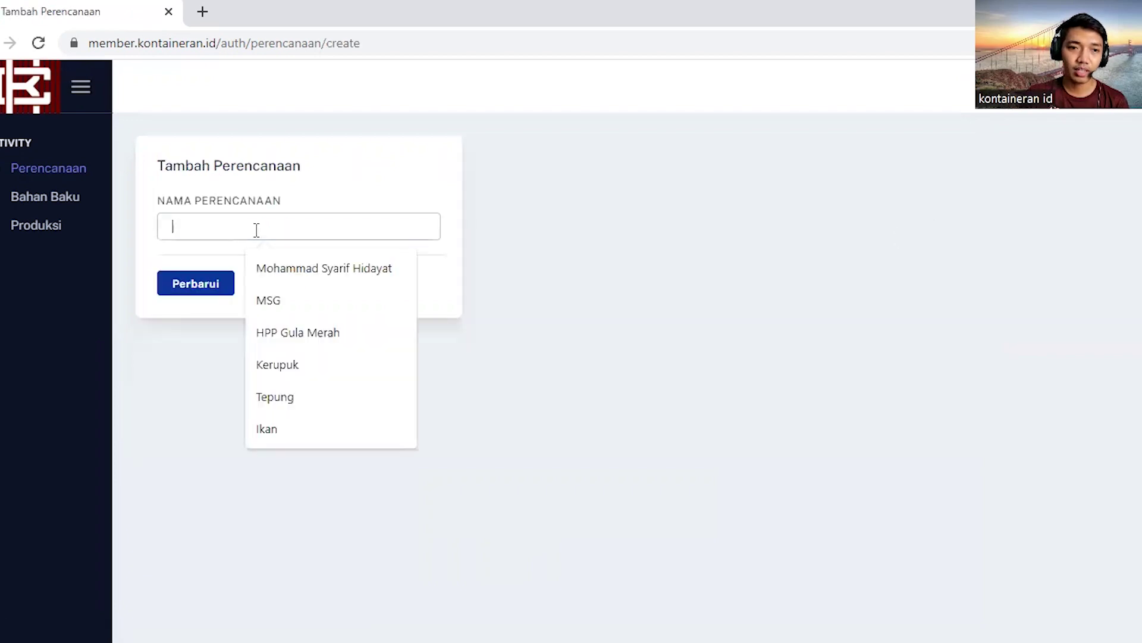
{"action": "left_click", "coordinate": [277, 232]}
{"action": "left_click", "coordinate": [278, 232]}
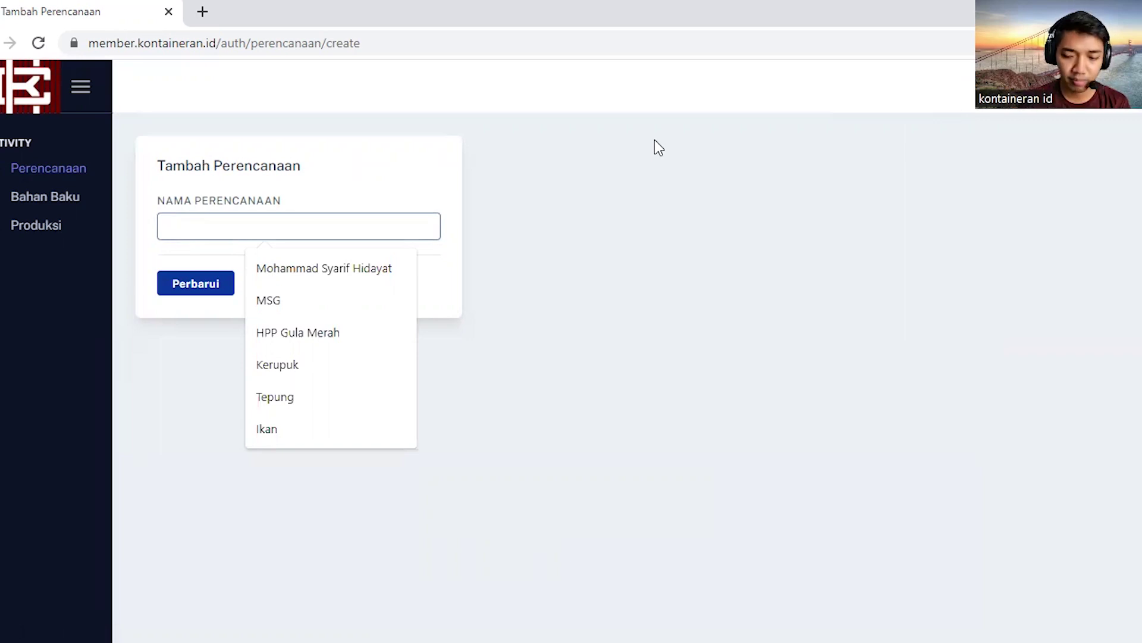
{"action": "type", "text": "K"}
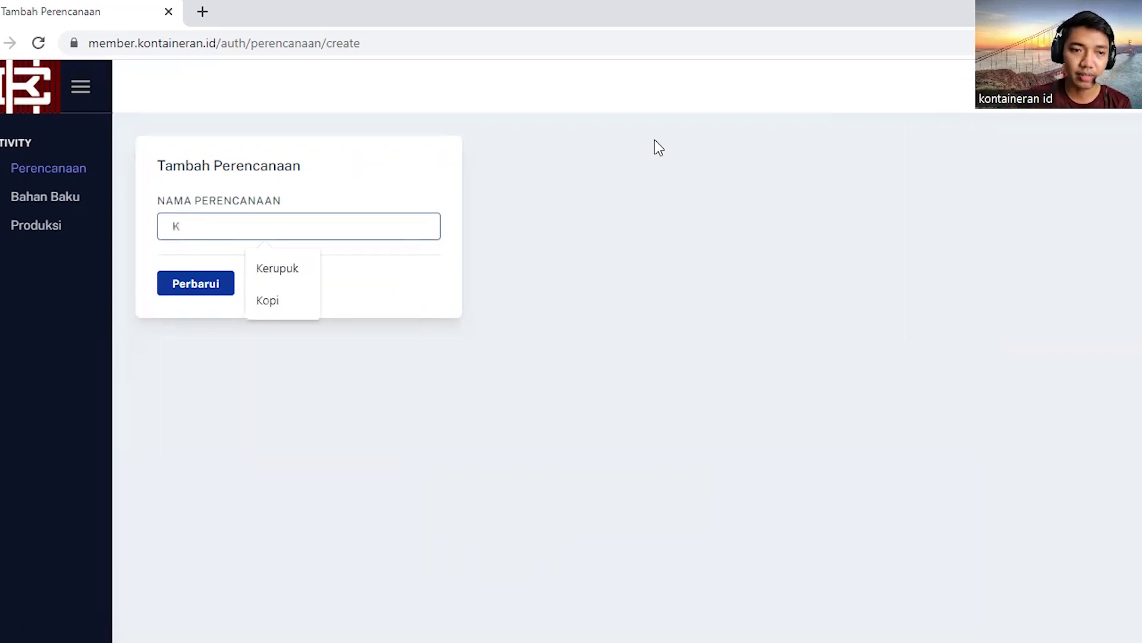
{"action": "type", "text": "emiri"}
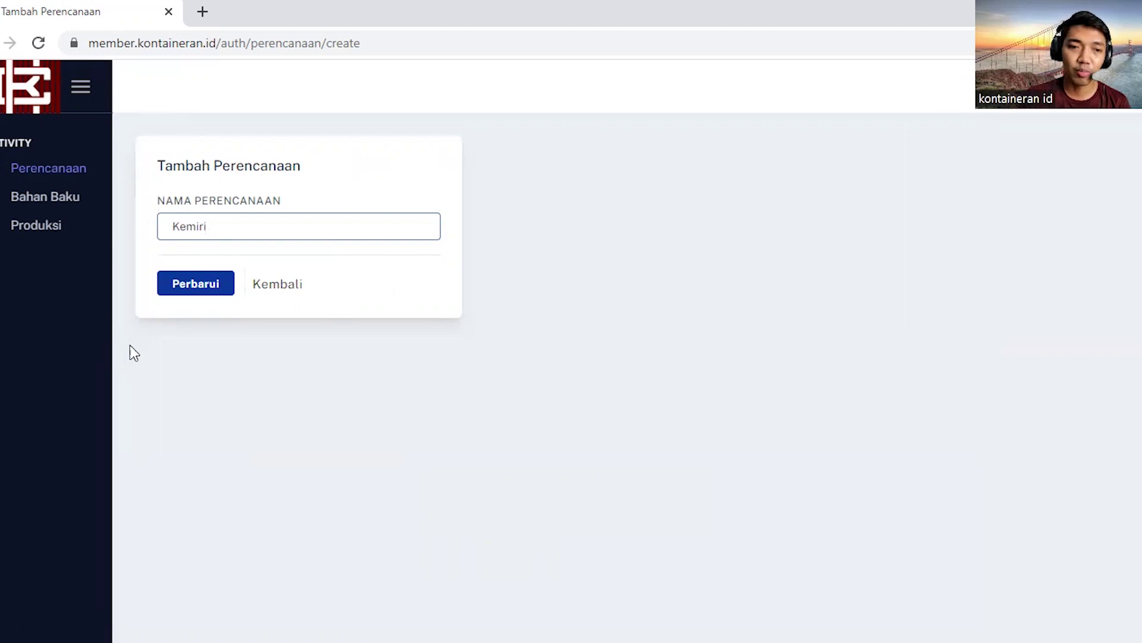
{"action": "left_click", "coordinate": [184, 287]}
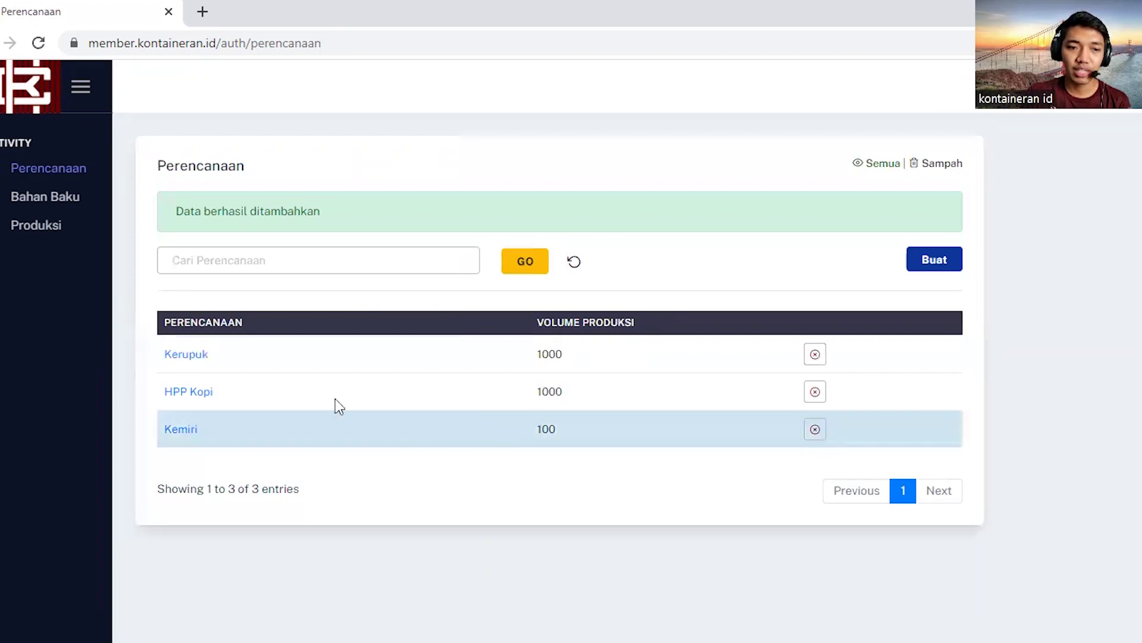
Step: Open the Kemiri plan's calculation page and scroll down to the Kontainer section
{"action": "left_click", "coordinate": [179, 433]}
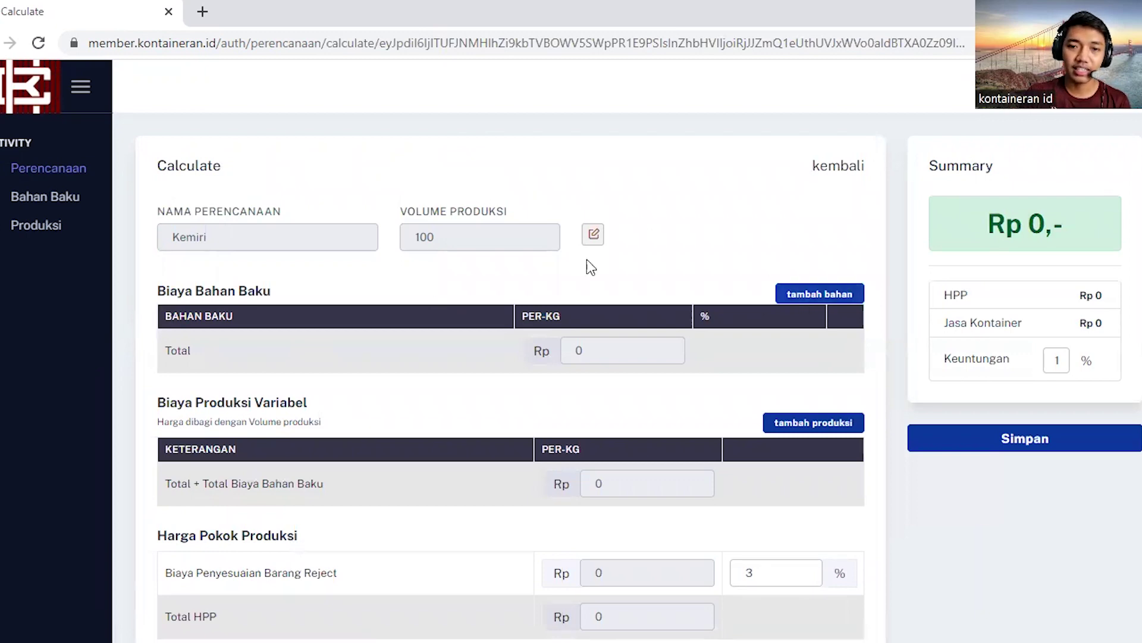
{"action": "scroll", "coordinate": [559, 253], "scroll_direction": "down", "scroll_amount": 3}
{"action": "scroll", "coordinate": [534, 245], "scroll_direction": "up", "scroll_amount": 3}
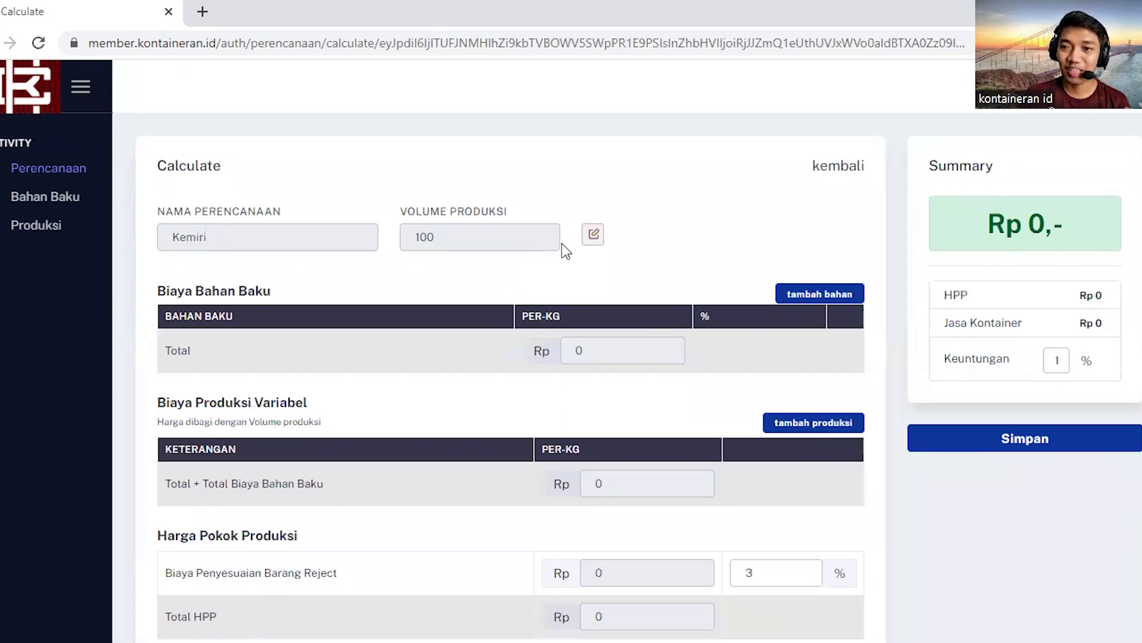
{"action": "scroll", "coordinate": [561, 244], "scroll_direction": "down", "scroll_amount": 4}
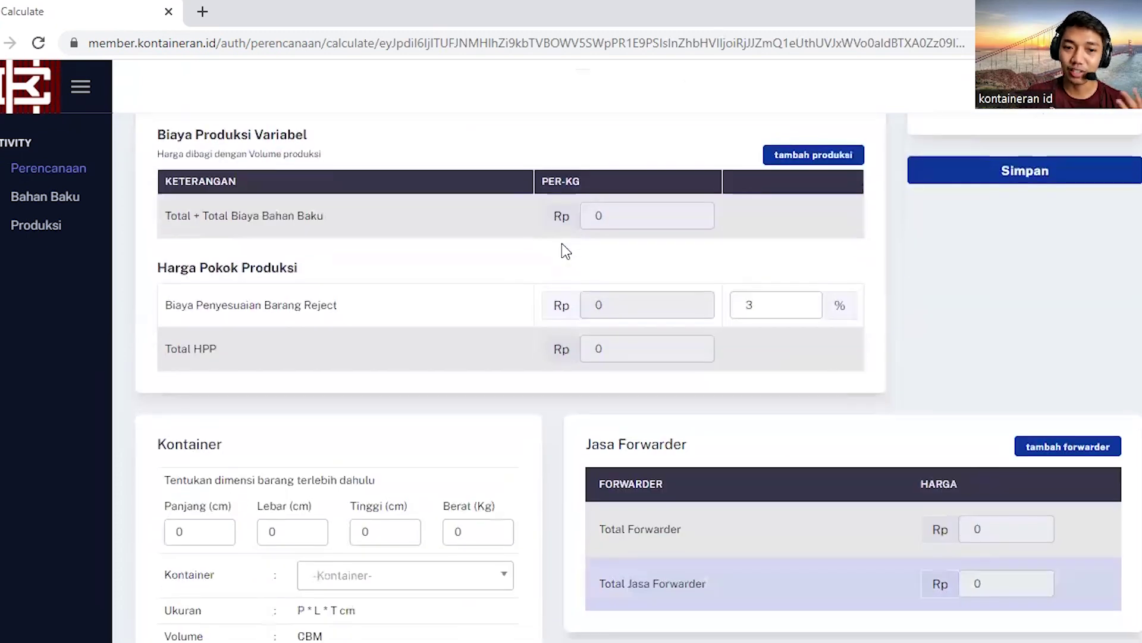
{"action": "scroll", "coordinate": [562, 251], "scroll_direction": "down", "scroll_amount": 2}
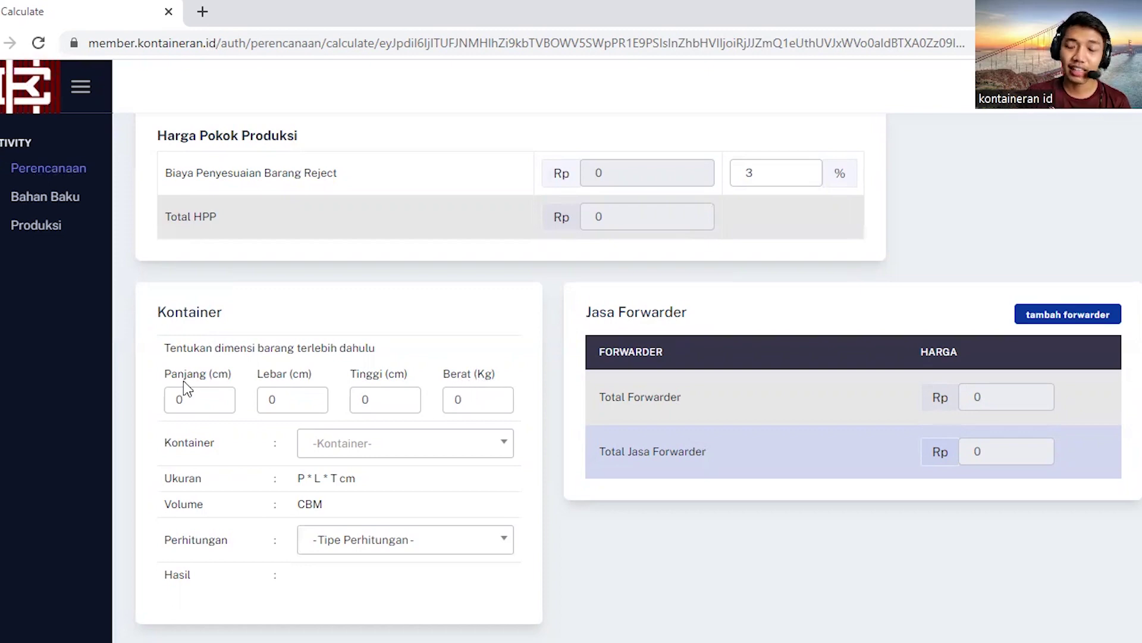
Step: Enter item Panjang 40, Lebar 30, Tinggi 20 cm and Berat 10 kg
{"action": "double_click", "coordinate": [201, 398]}
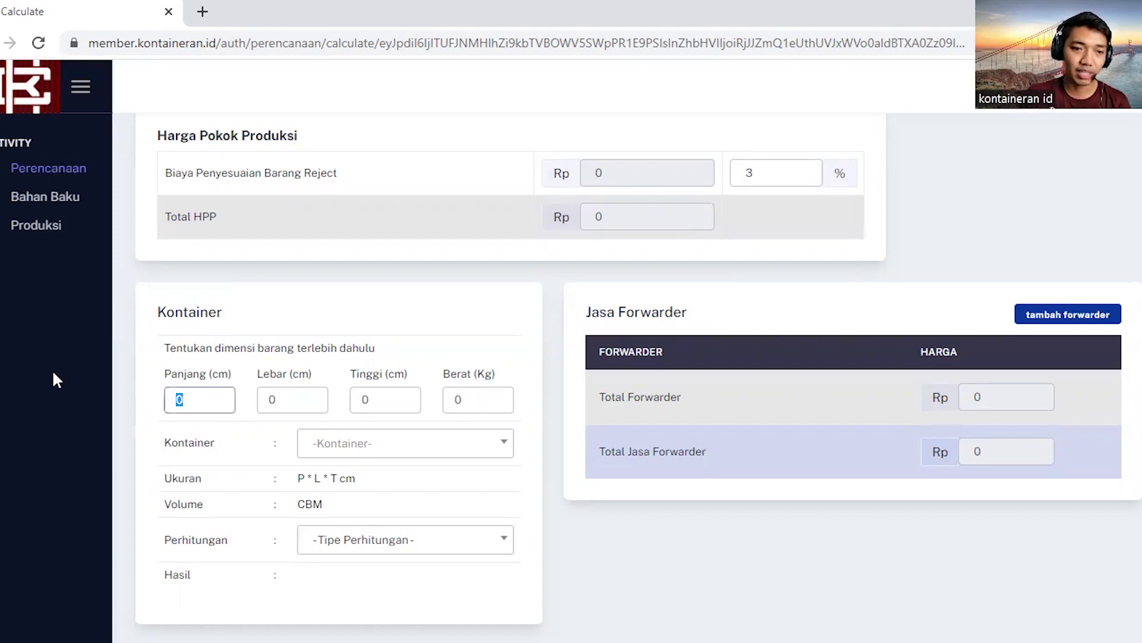
{"action": "type", "text": "40"}
{"action": "key", "text": "Tab"}
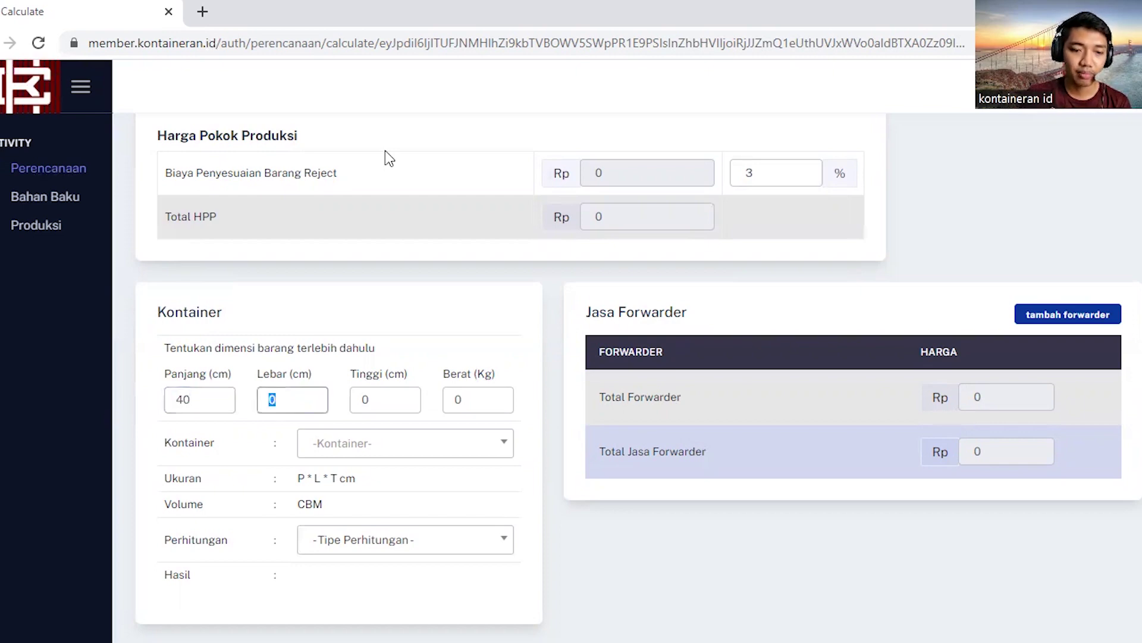
{"action": "type", "text": "30"}
{"action": "left_click", "coordinate": [365, 400]}
{"action": "double_click", "coordinate": [387, 399]}
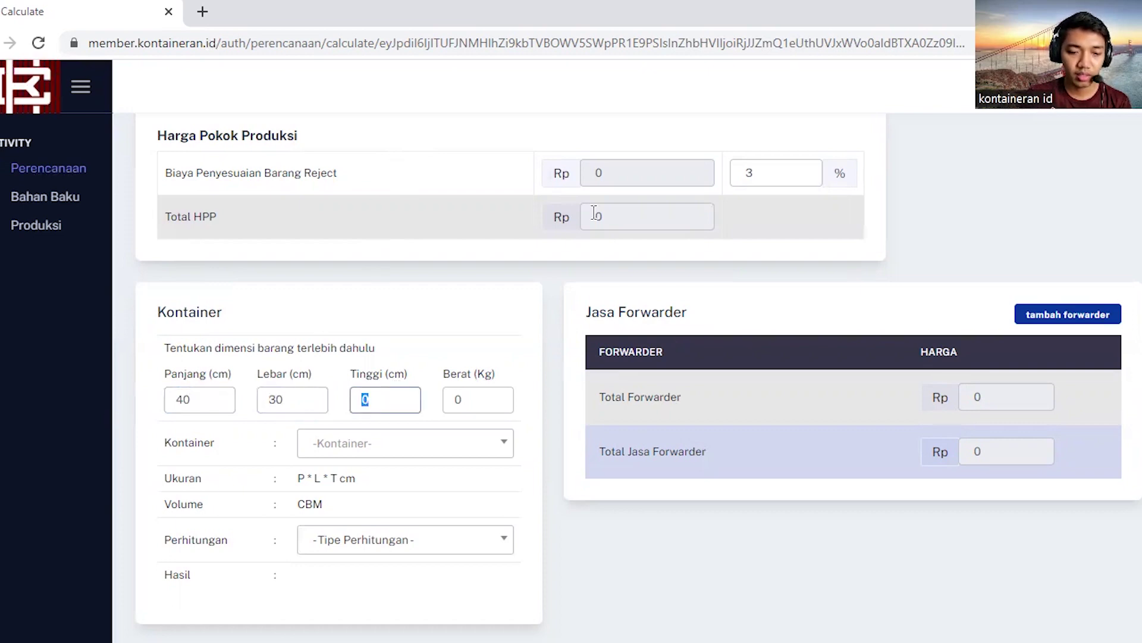
{"action": "type", "text": "20"}
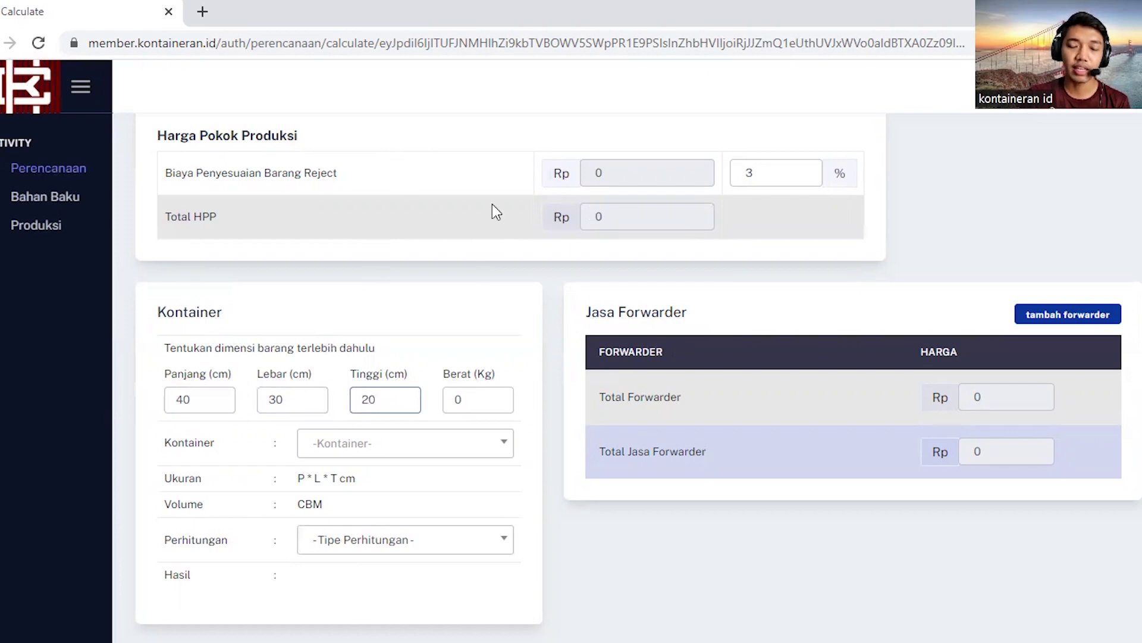
{"action": "double_click", "coordinate": [467, 402]}
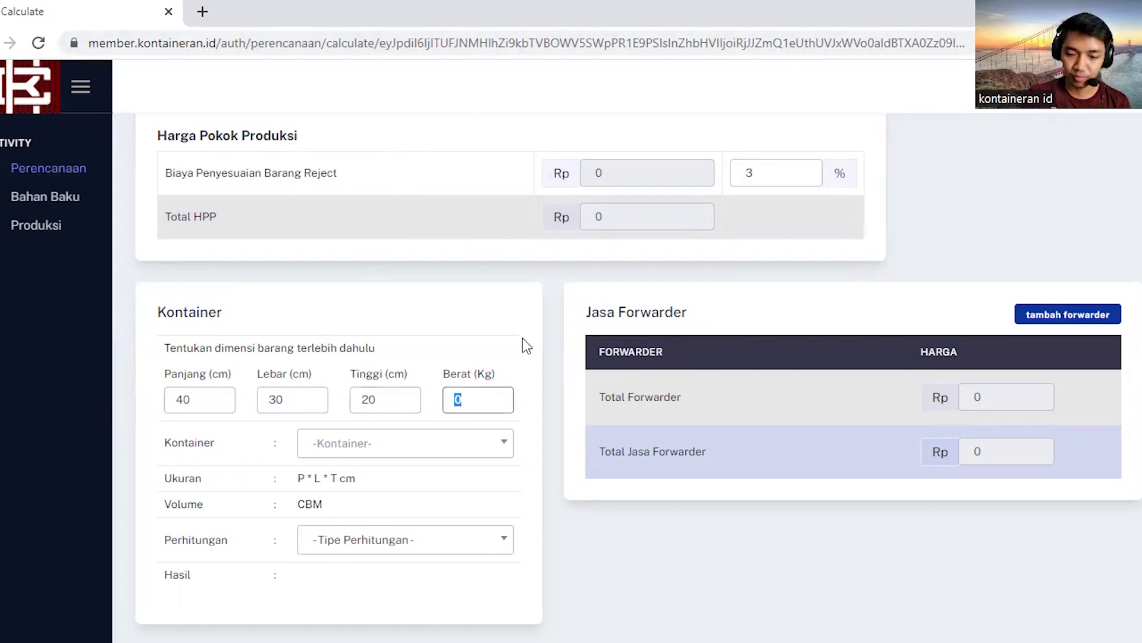
{"action": "type", "text": "10"}
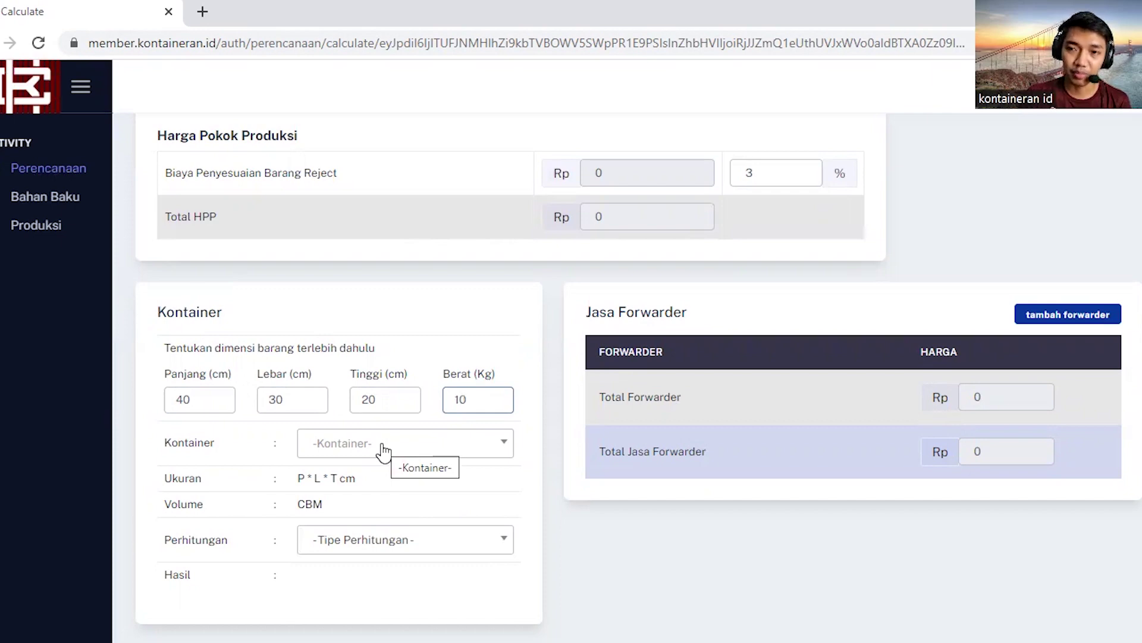
Step: Select Kontainer 20' (33 CBM) with the Box calculation type
{"action": "left_click", "coordinate": [383, 451]}
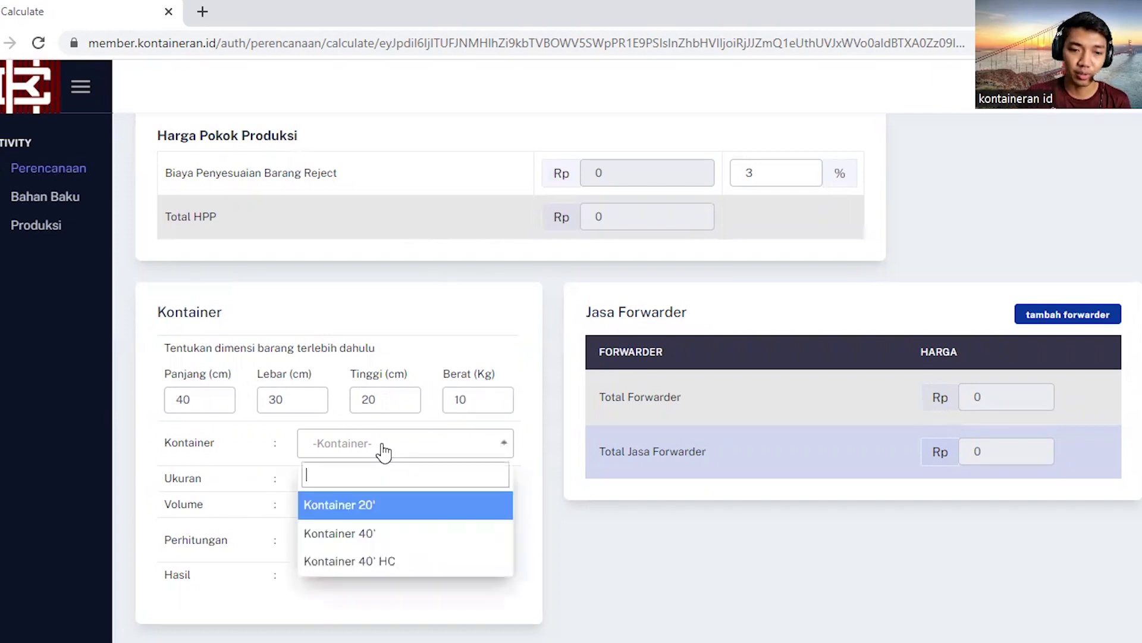
{"action": "left_click", "coordinate": [355, 509]}
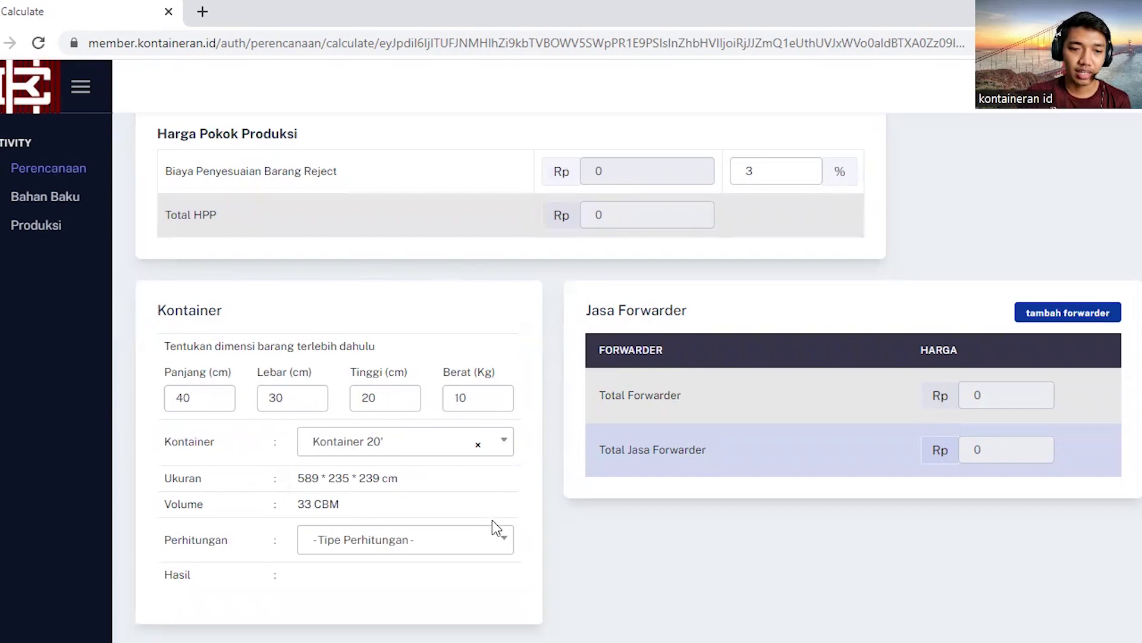
{"action": "left_click", "coordinate": [435, 546]}
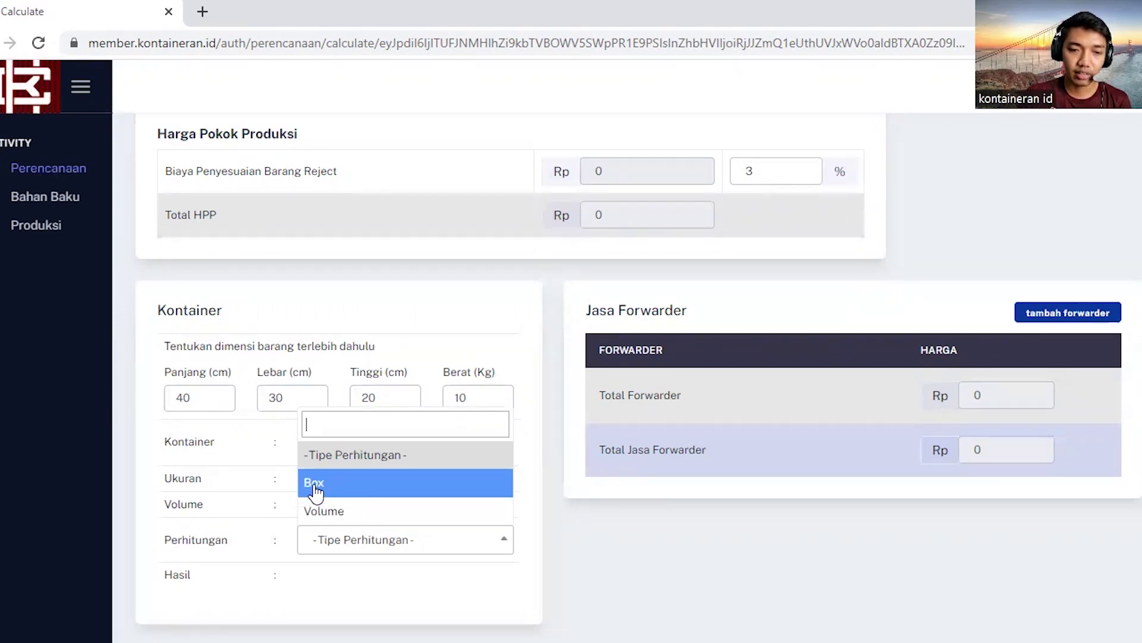
{"action": "left_click", "coordinate": [313, 486]}
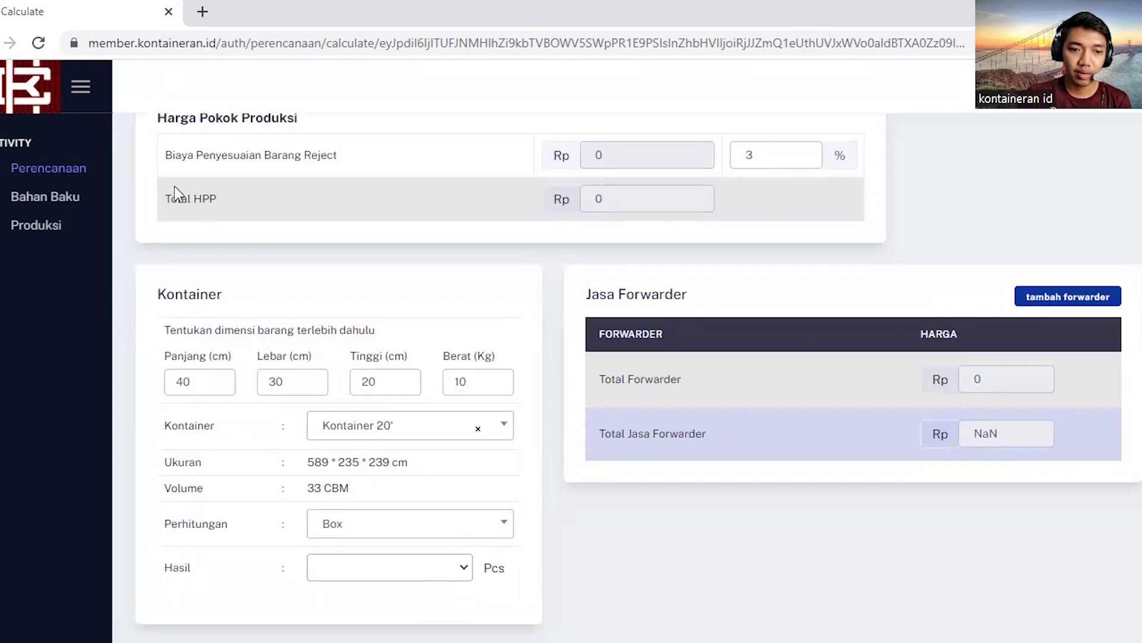
Step: Pick 1045 pieces as the Hasil, then clear the 20' container selection
{"action": "left_click", "coordinate": [377, 569]}
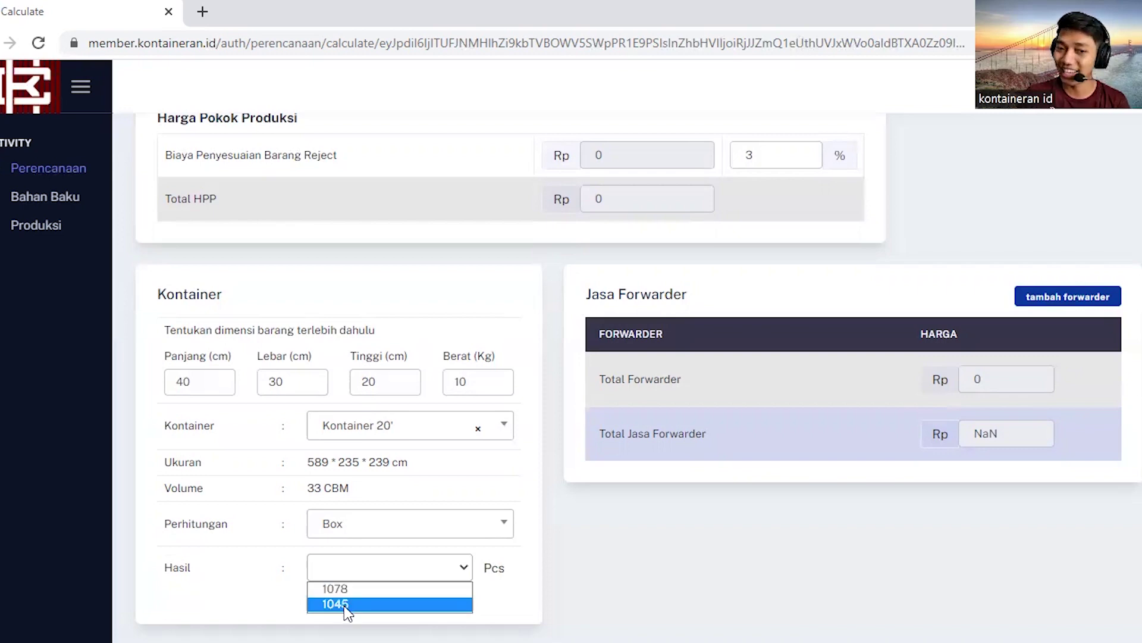
{"action": "left_click", "coordinate": [335, 603]}
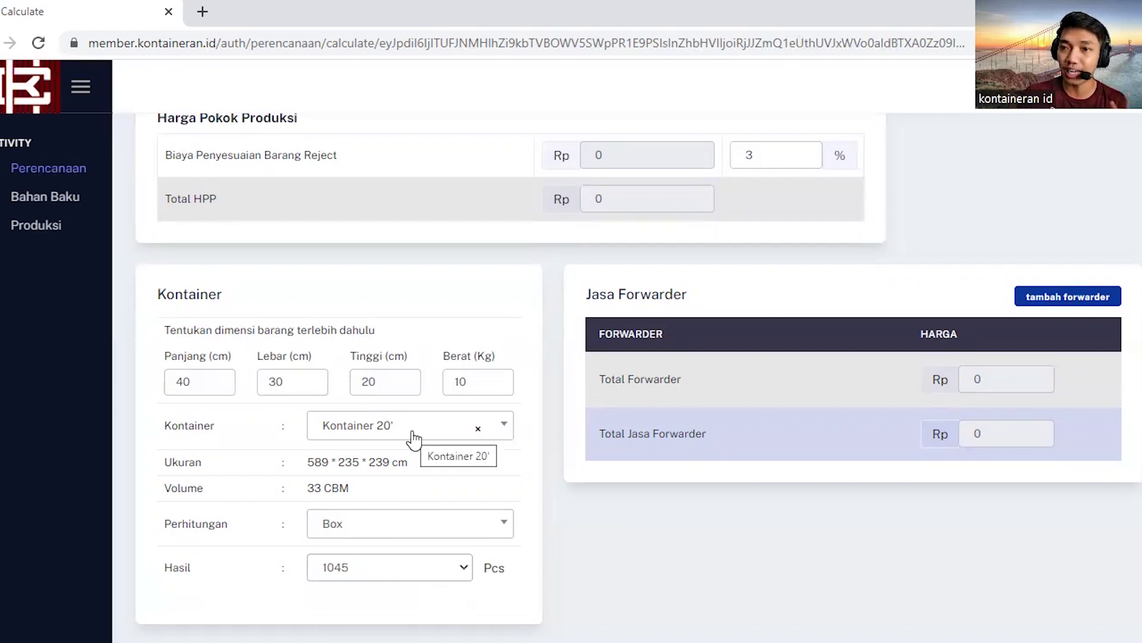
{"action": "left_click", "coordinate": [478, 430]}
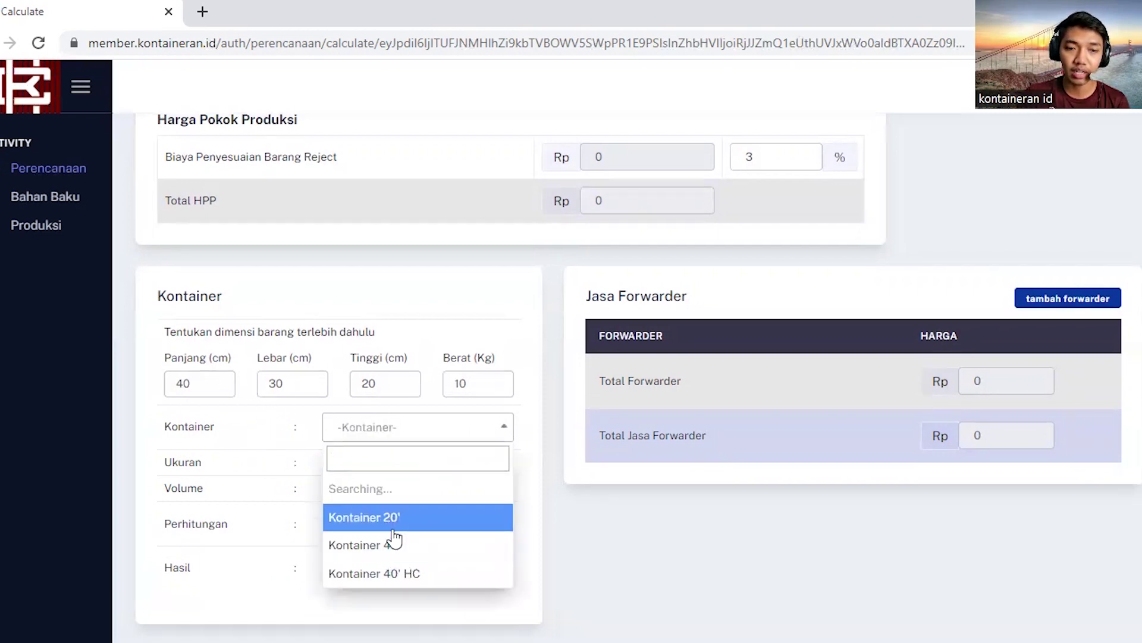
Step: Choose Kontainer 40' with Box calculation and a Hasil of 2200 pieces
{"action": "left_click", "coordinate": [373, 523]}
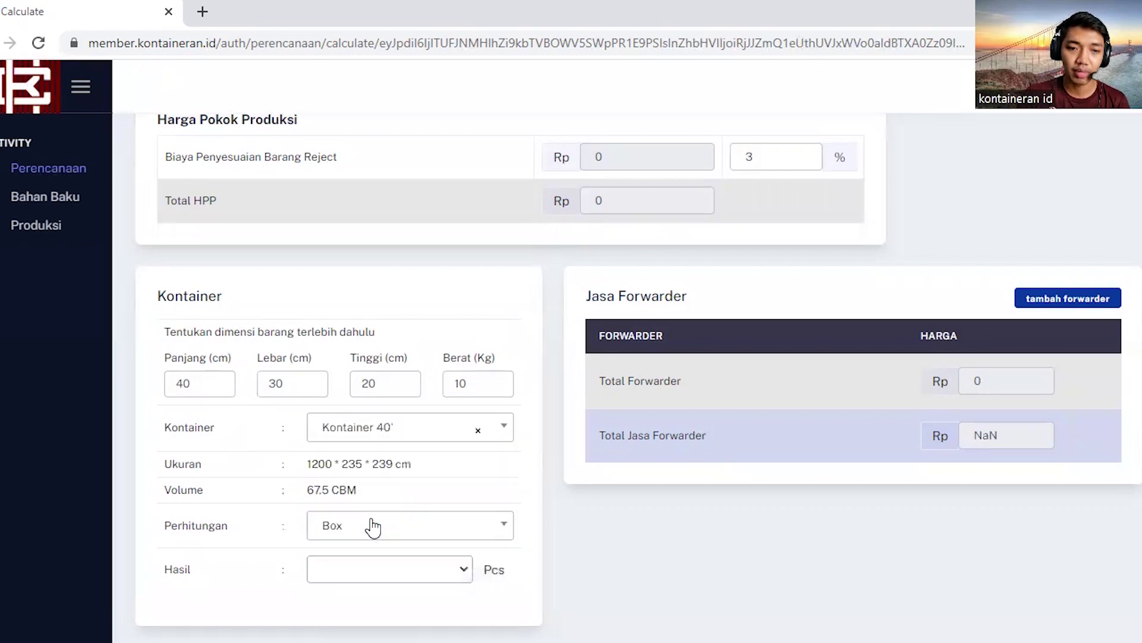
{"action": "left_click", "coordinate": [421, 533]}
{"action": "left_click", "coordinate": [340, 474]}
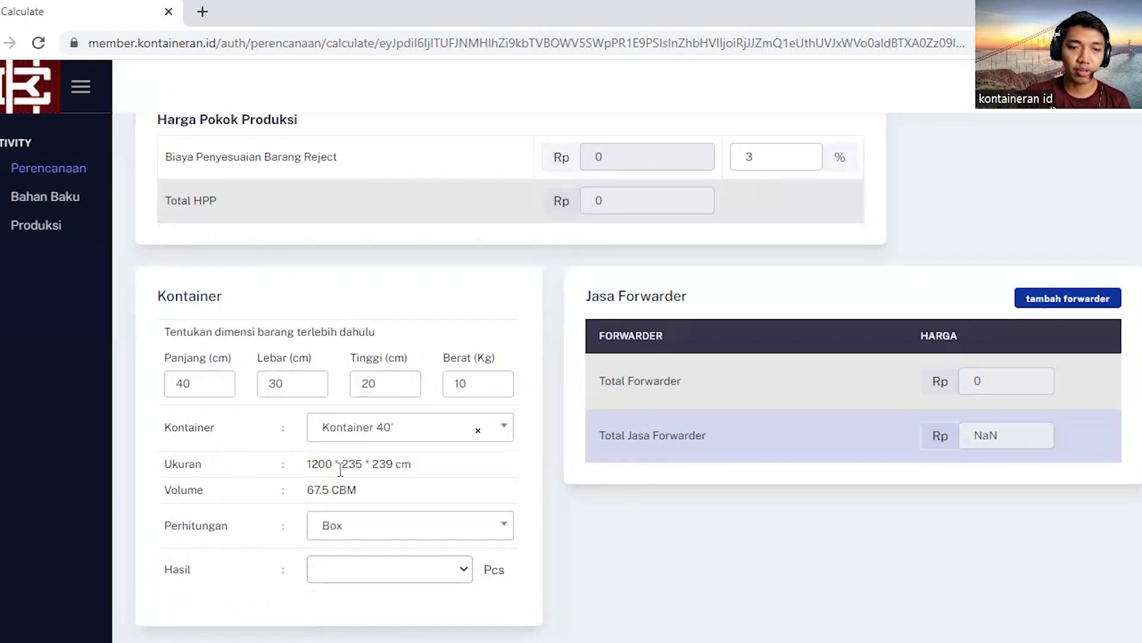
{"action": "left_click", "coordinate": [453, 568]}
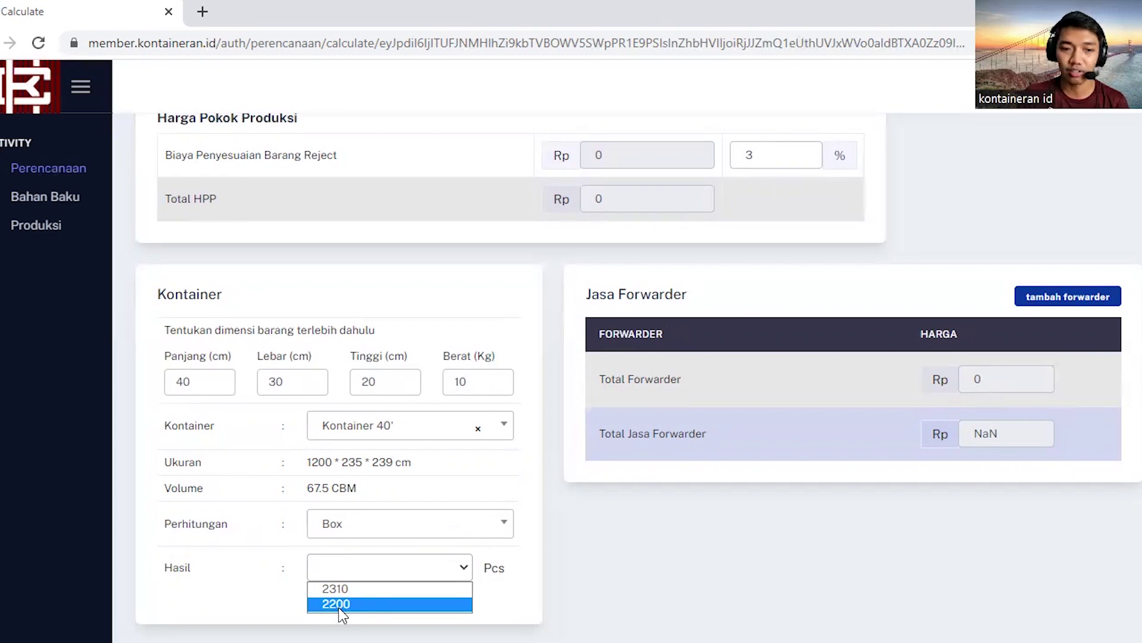
{"action": "left_click", "coordinate": [336, 605]}
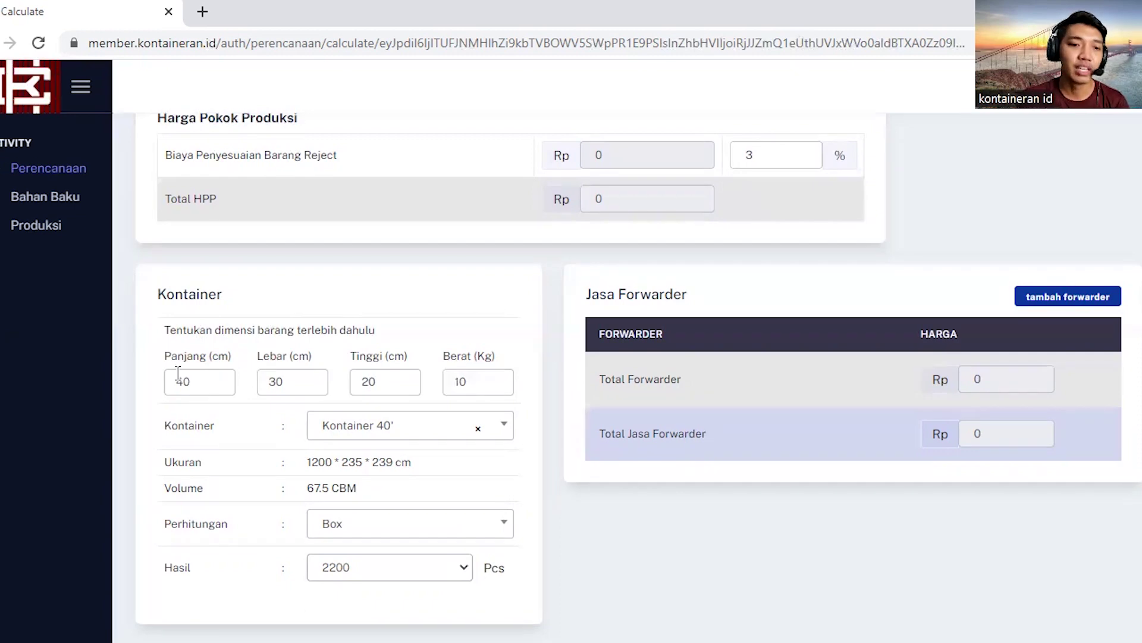
Step: Change the item to 75 × 30 × 10 cm with a weight of 50 kg
{"action": "double_click", "coordinate": [215, 383]}
{"action": "type", "text": "75"}
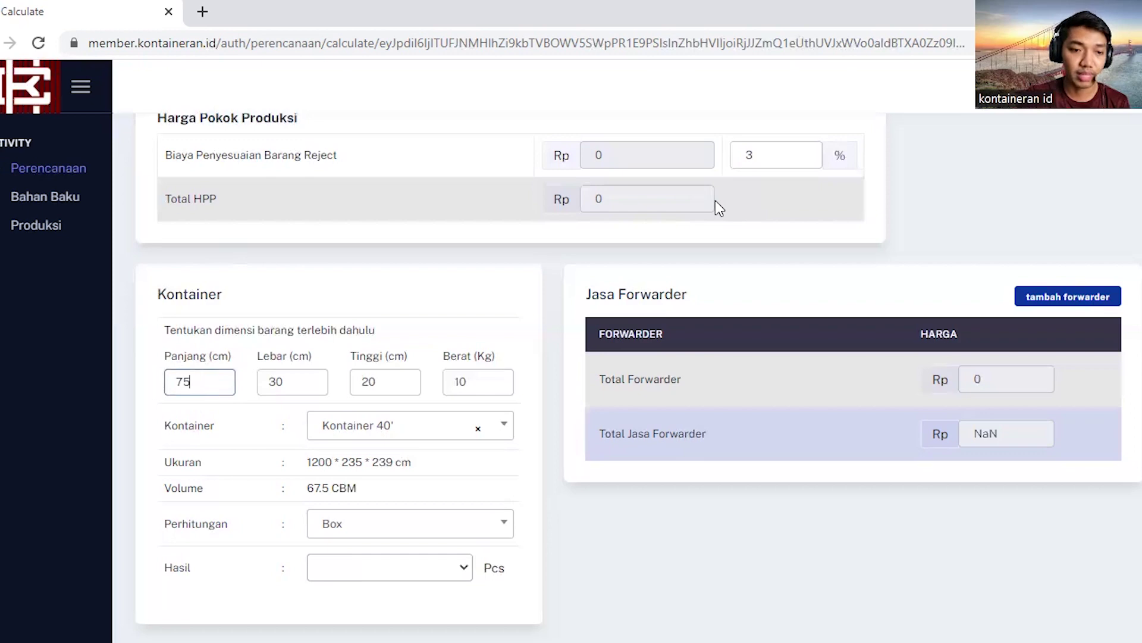
{"action": "key", "text": "Tab"}
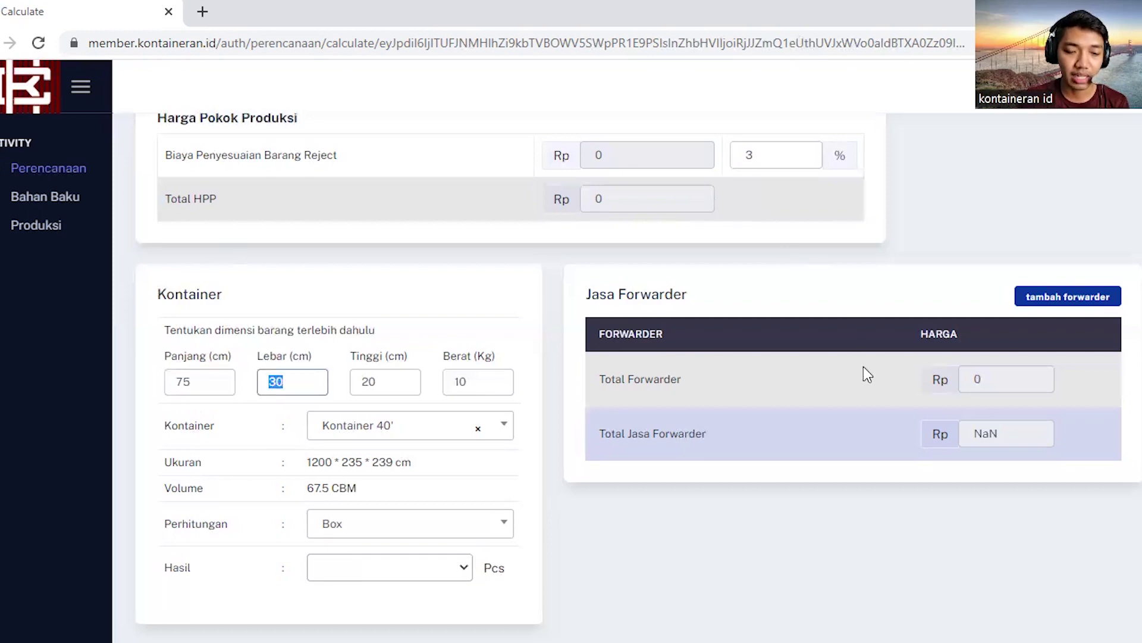
{"action": "type", "text": "30"}
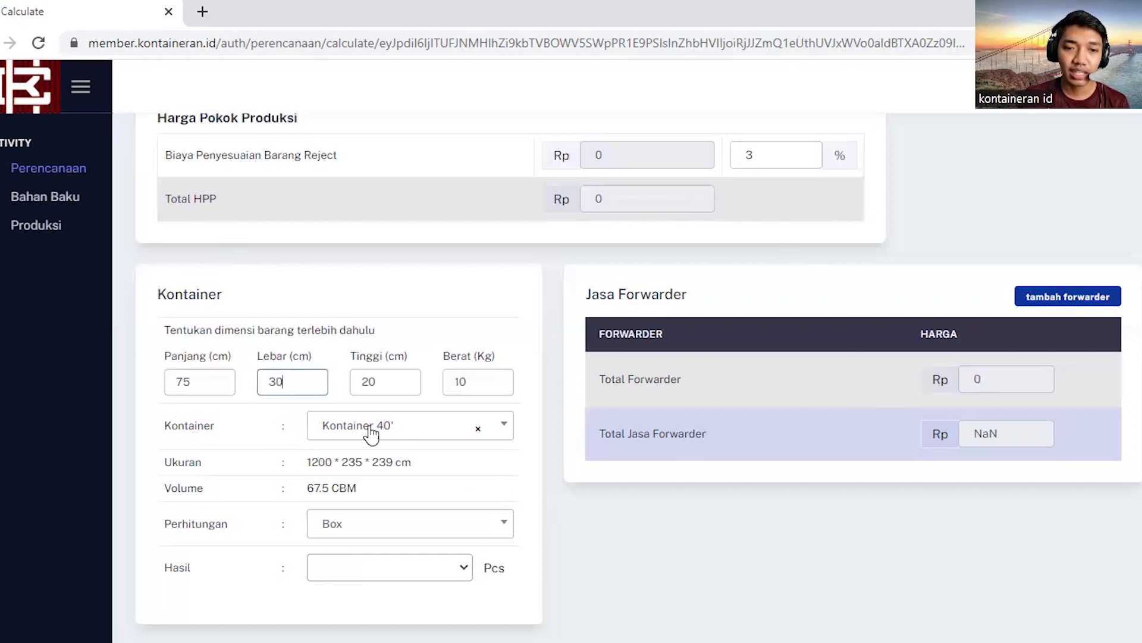
{"action": "key", "text": "Tab"}
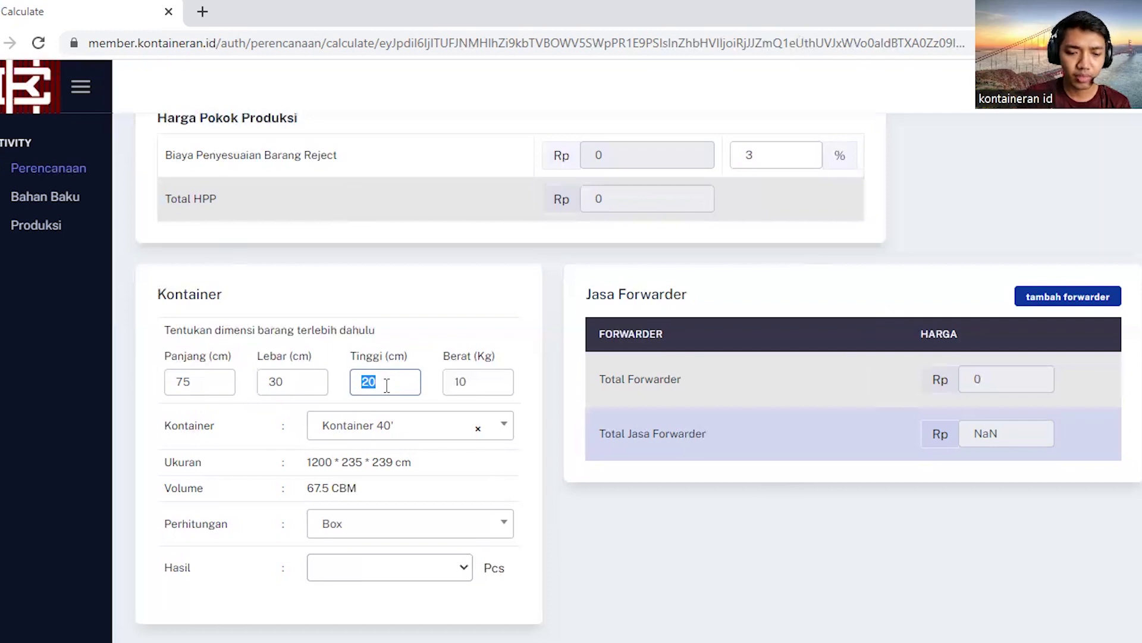
{"action": "type", "text": "10"}
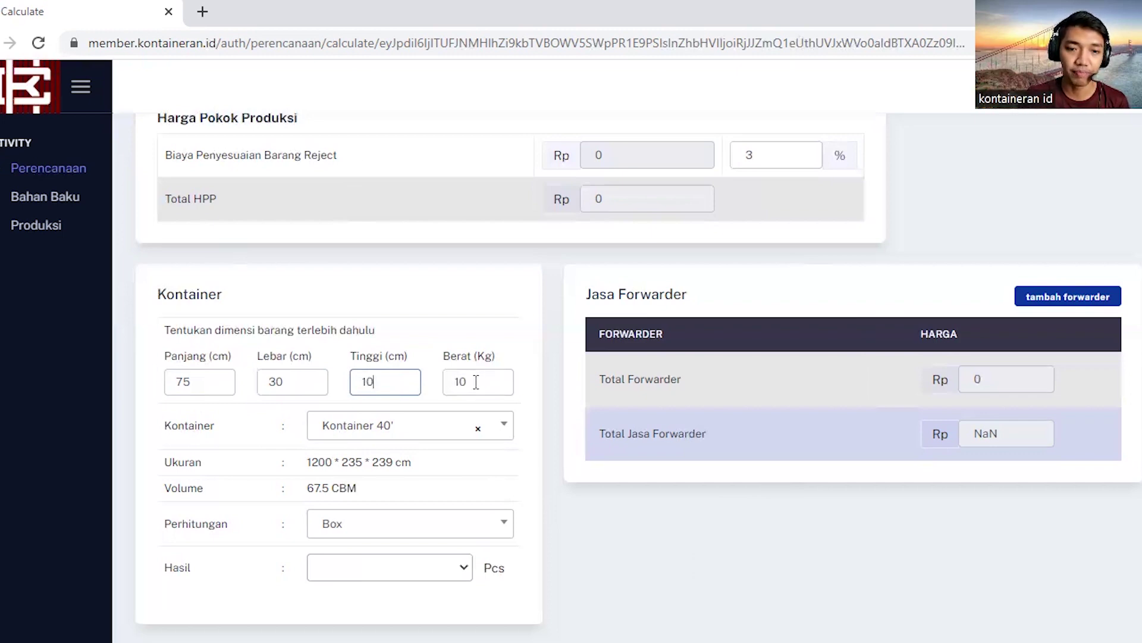
{"action": "double_click", "coordinate": [455, 381]}
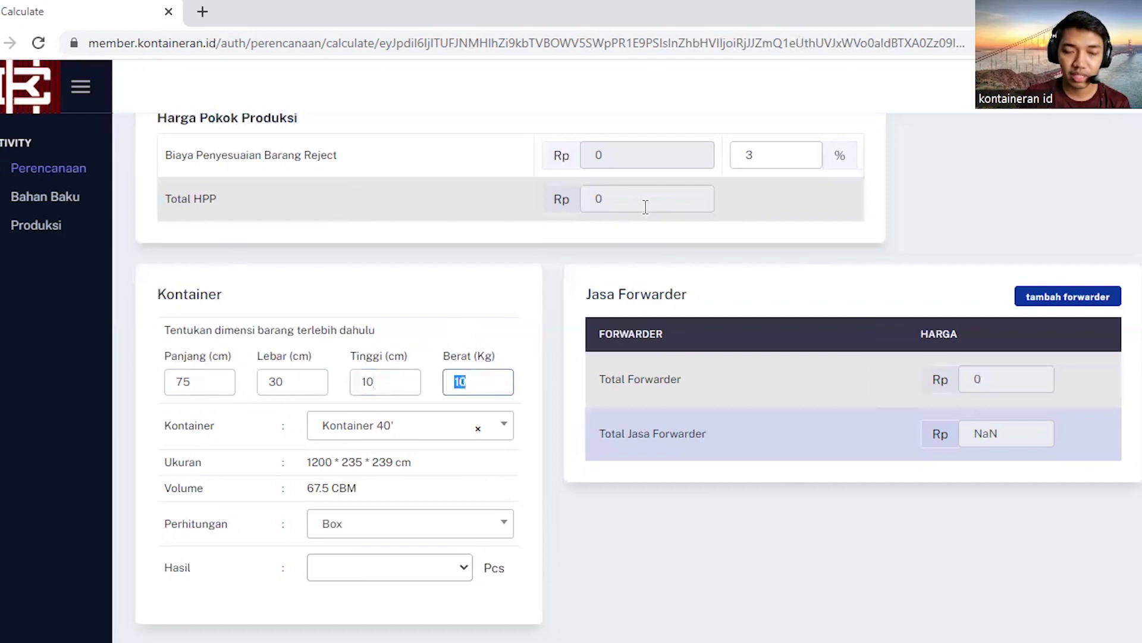
{"action": "type", "text": "50"}
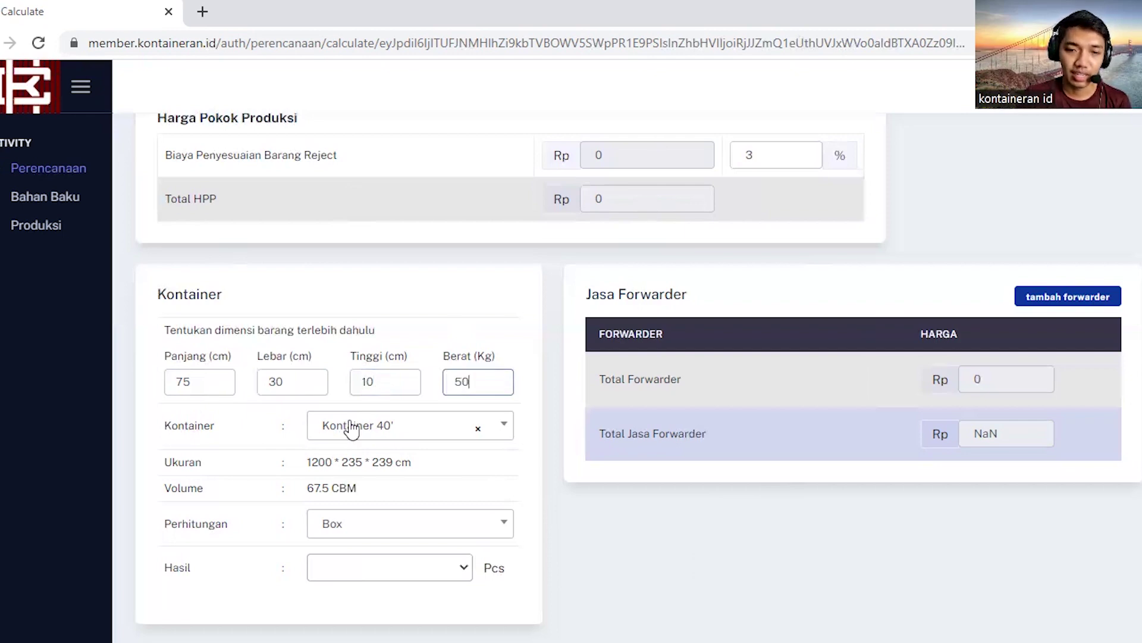
{"action": "left_click", "coordinate": [467, 427]}
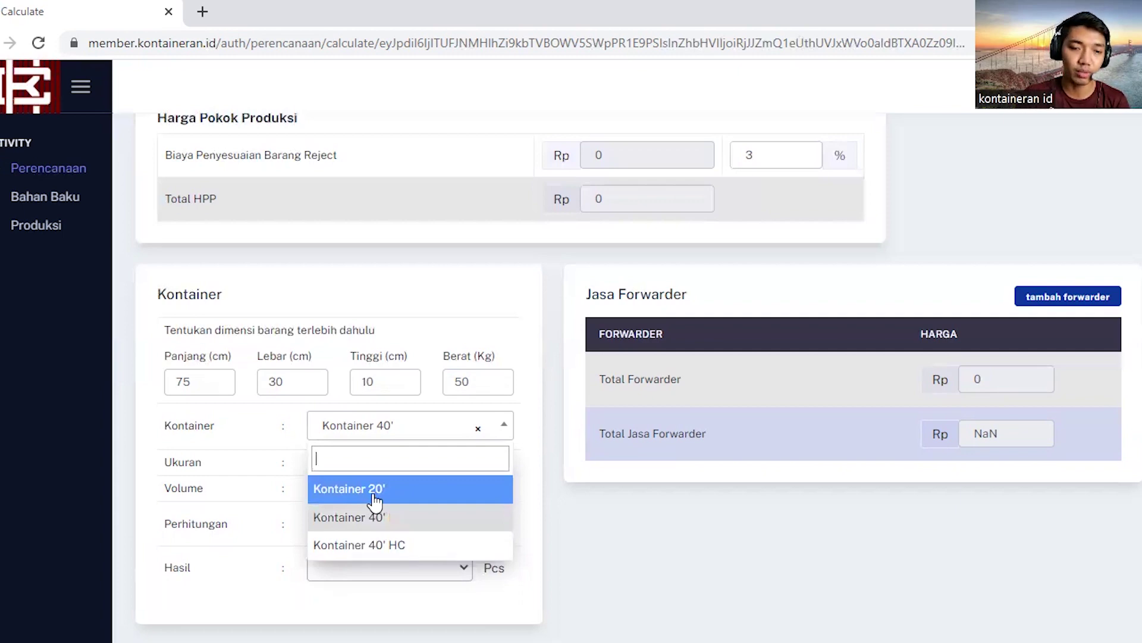
Step: Use Kontainer 20' with Volume calculation so Hasil shows 1466 pieces
{"action": "left_click", "coordinate": [373, 494]}
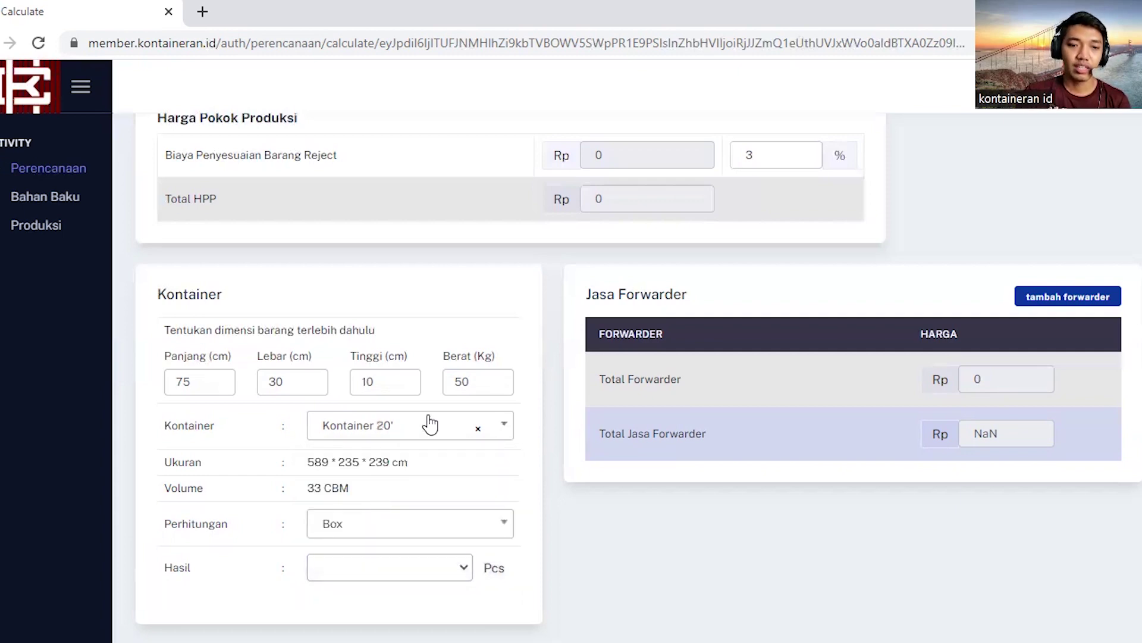
{"action": "left_click", "coordinate": [373, 539]}
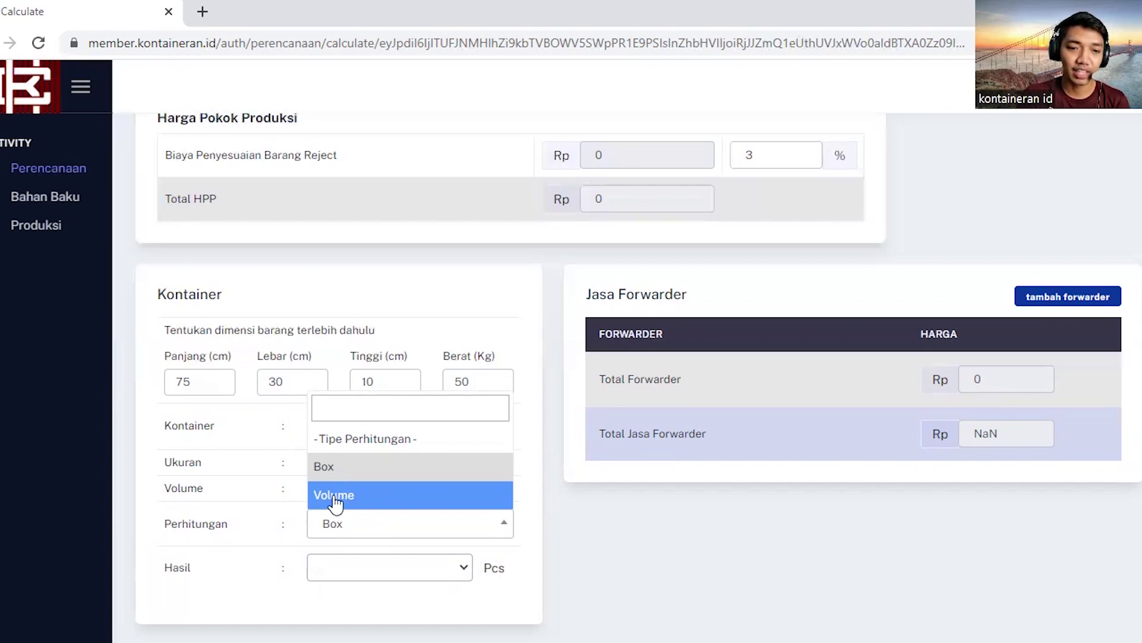
{"action": "left_click", "coordinate": [333, 497]}
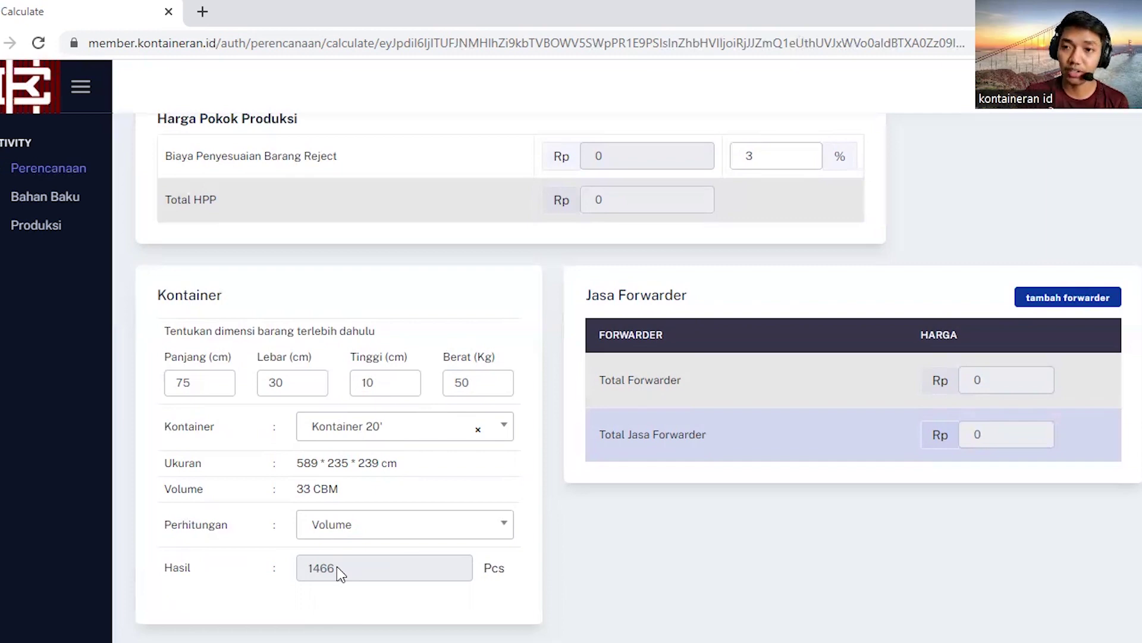
Step: Try Panjang 90 and Lebar 45, then settle on 75 × 45 × 20 cm for 488 pieces
{"action": "double_click", "coordinate": [284, 383]}
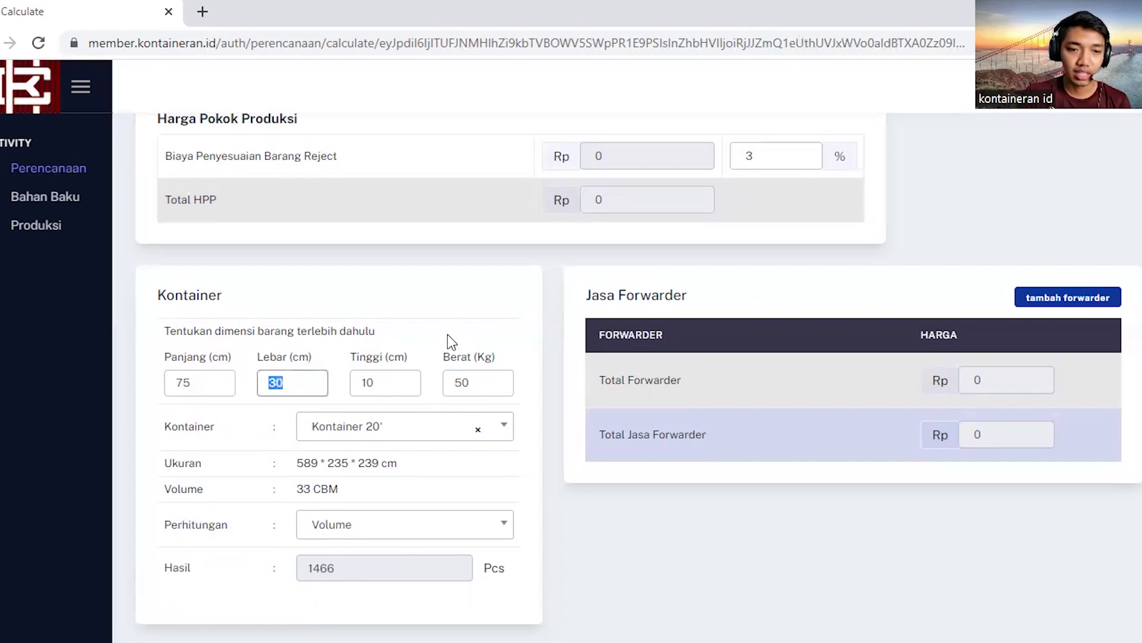
{"action": "double_click", "coordinate": [206, 382]}
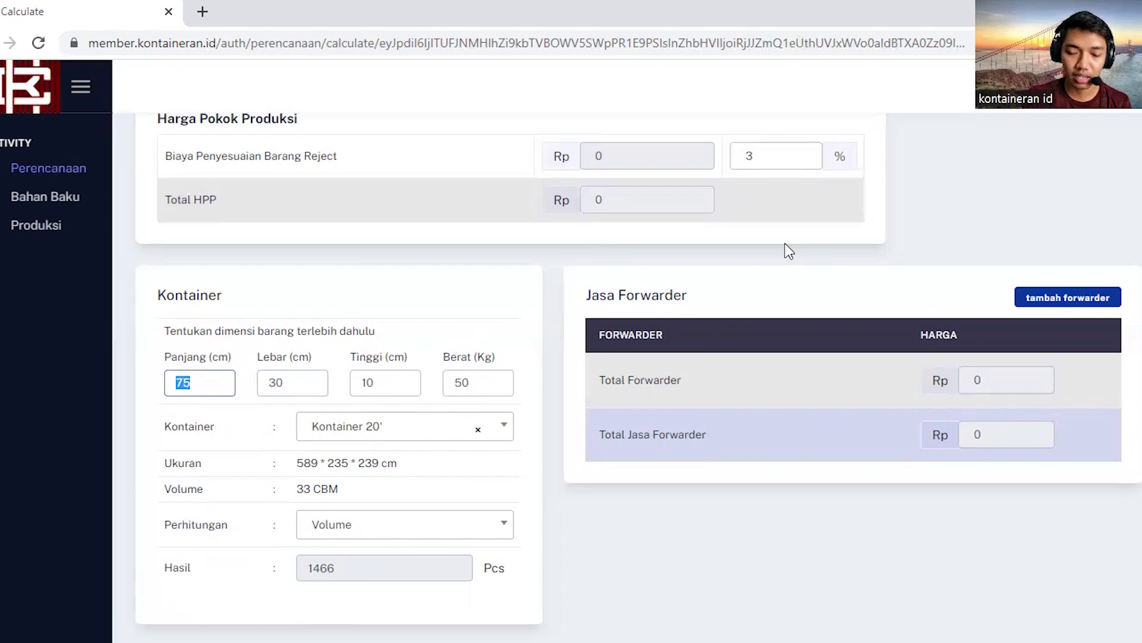
{"action": "type", "text": "90"}
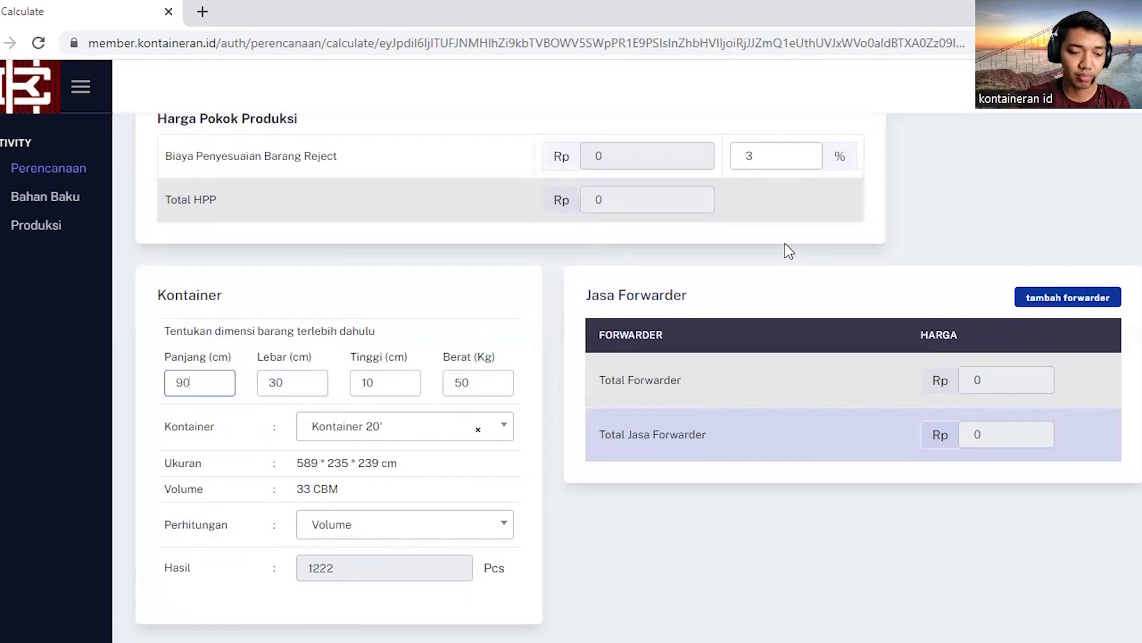
{"action": "key", "text": "Tab"}
{"action": "type", "text": "45"}
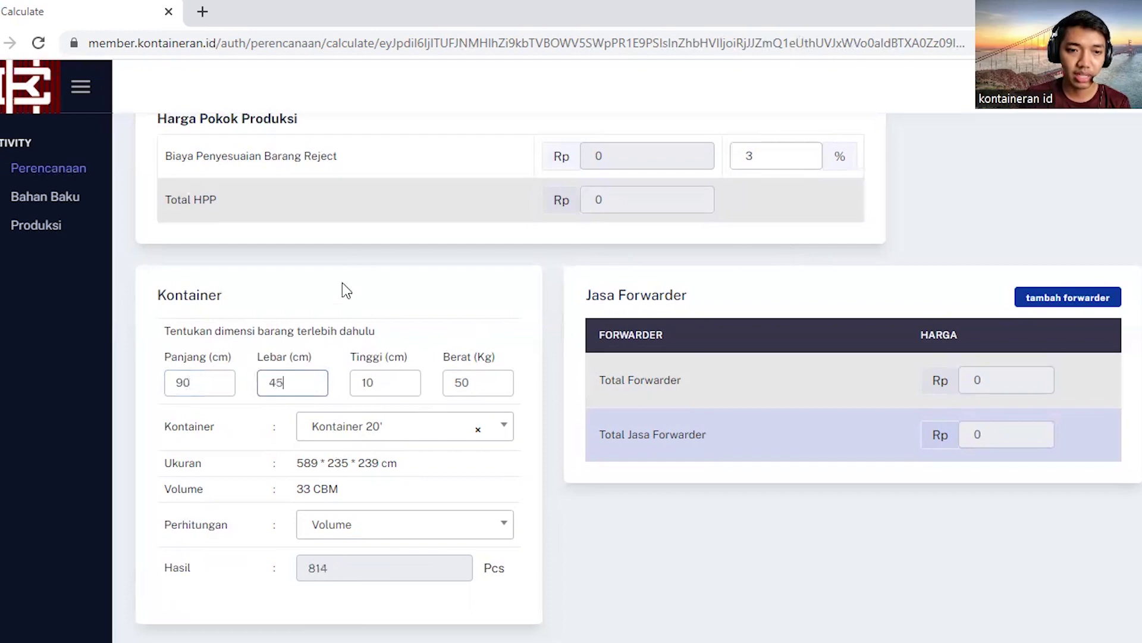
{"action": "double_click", "coordinate": [201, 381]}
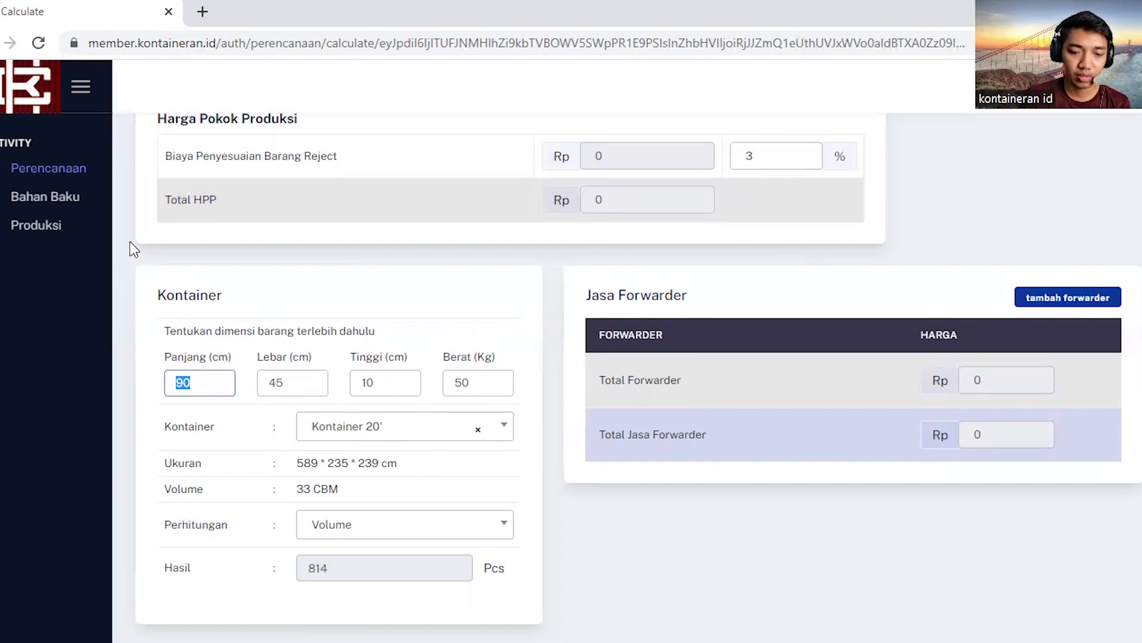
{"action": "type", "text": "75"}
{"action": "double_click", "coordinate": [403, 380]}
{"action": "type", "text": "20"}
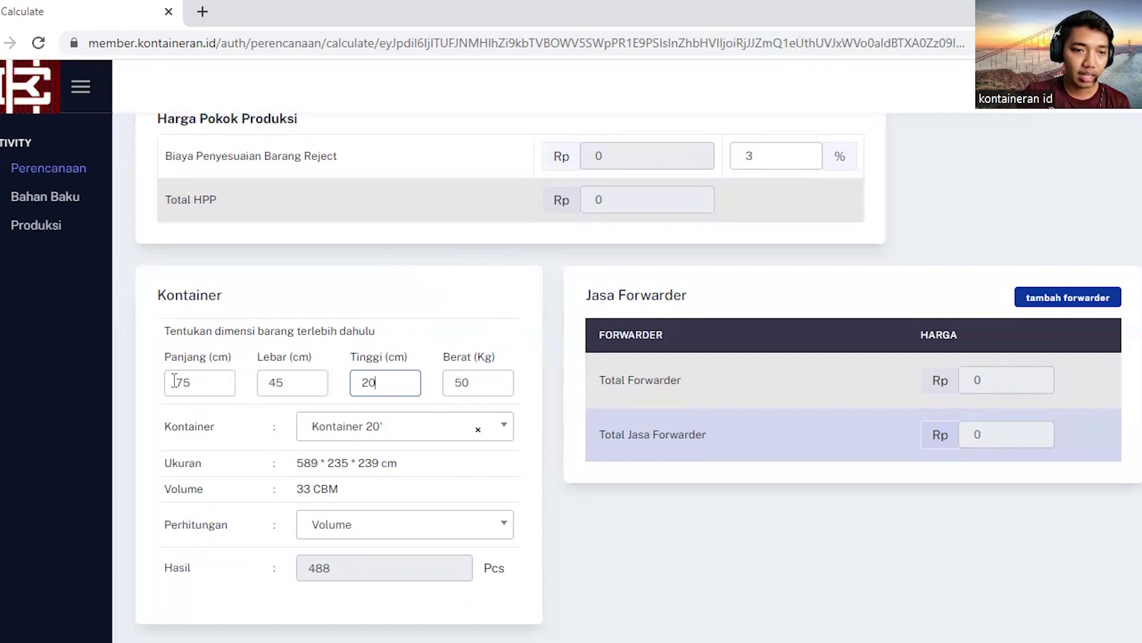
Step: Change the item height (Tinggi) from 20 to 15 cm
{"action": "double_click", "coordinate": [361, 382]}
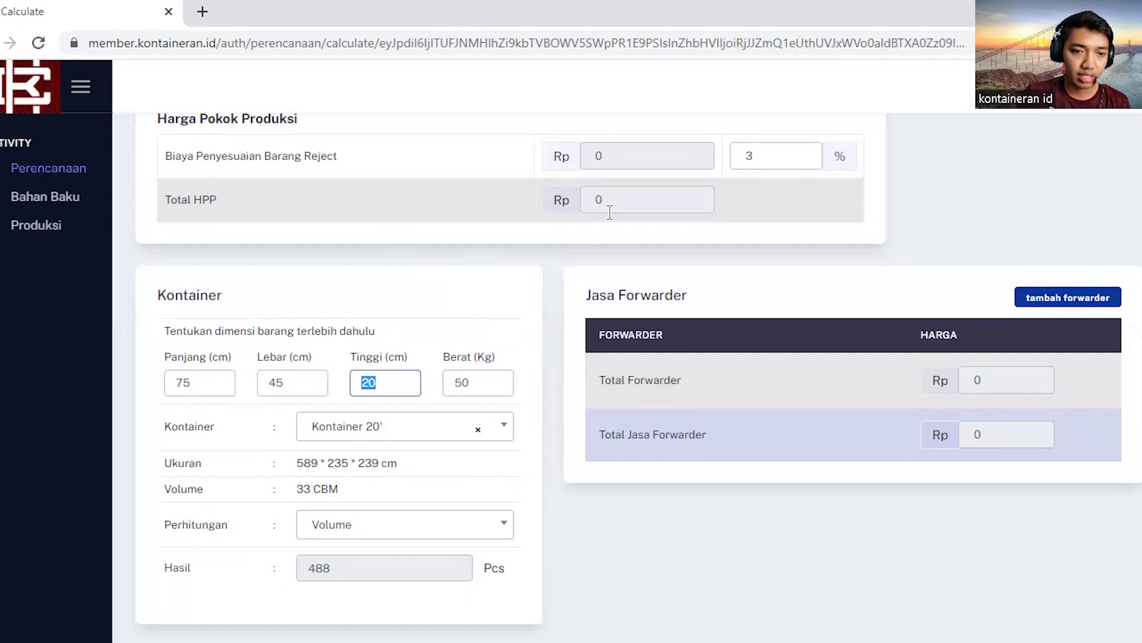
{"action": "type", "text": "15"}
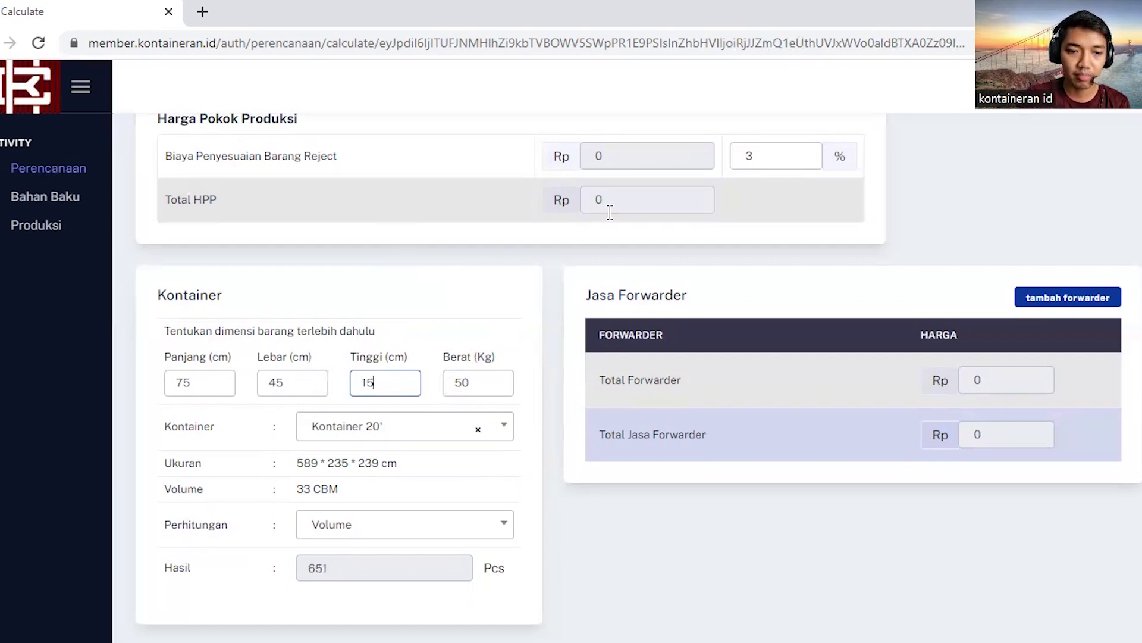
{"action": "left_click", "coordinate": [409, 356]}
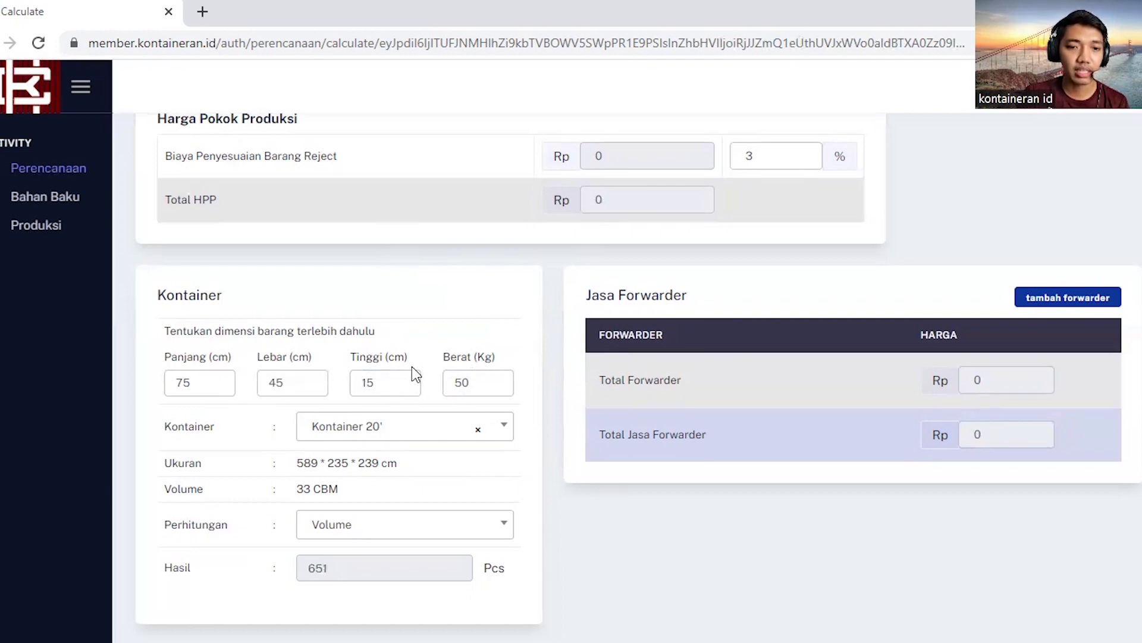
Step: Switch the container back to Kontainer 40' (67.5 CBM), giving 1333 pieces
{"action": "left_click", "coordinate": [480, 434]}
{"action": "left_click", "coordinate": [481, 438]}
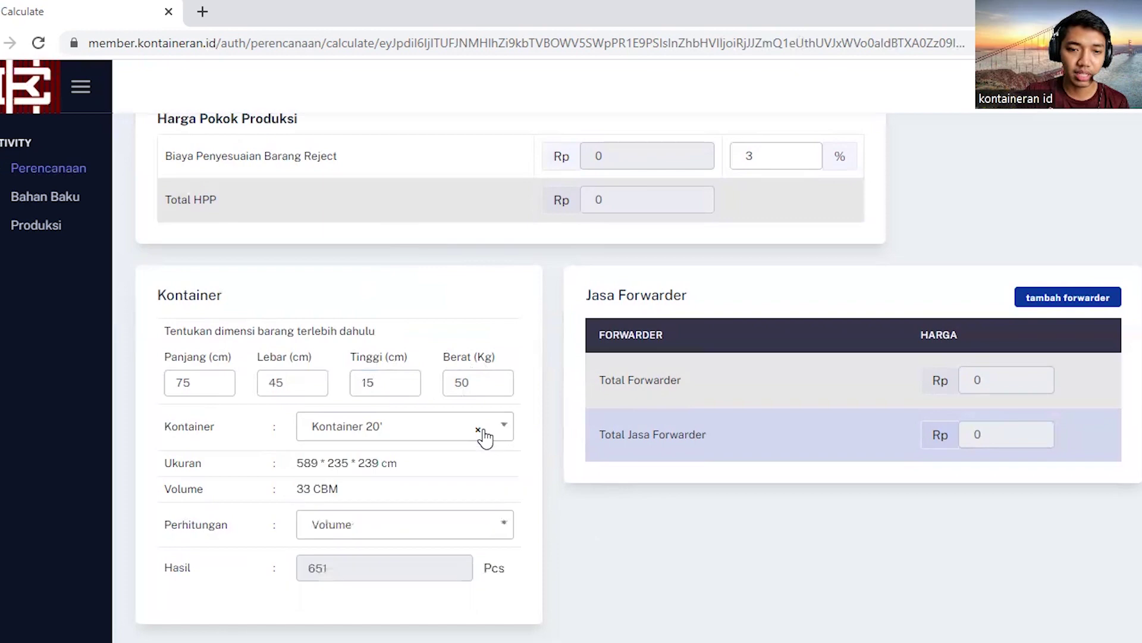
{"action": "left_click", "coordinate": [478, 434]}
{"action": "left_click", "coordinate": [359, 545]}
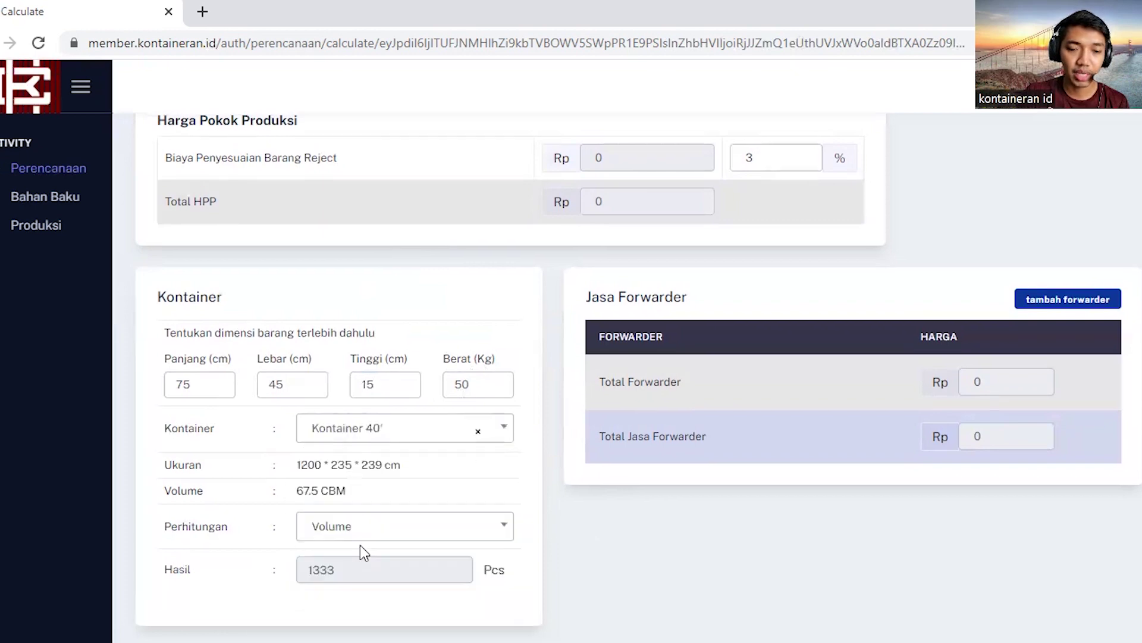